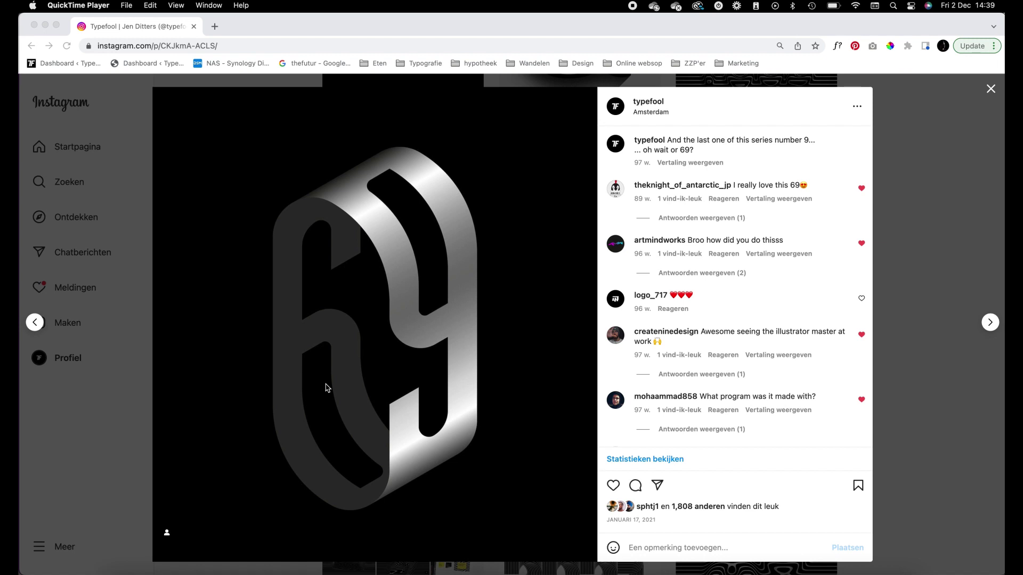
Step: In Adobe Illustrator, unlock Layer 1 and release the clipping mask on the isometric grid
left_click(362, 572)
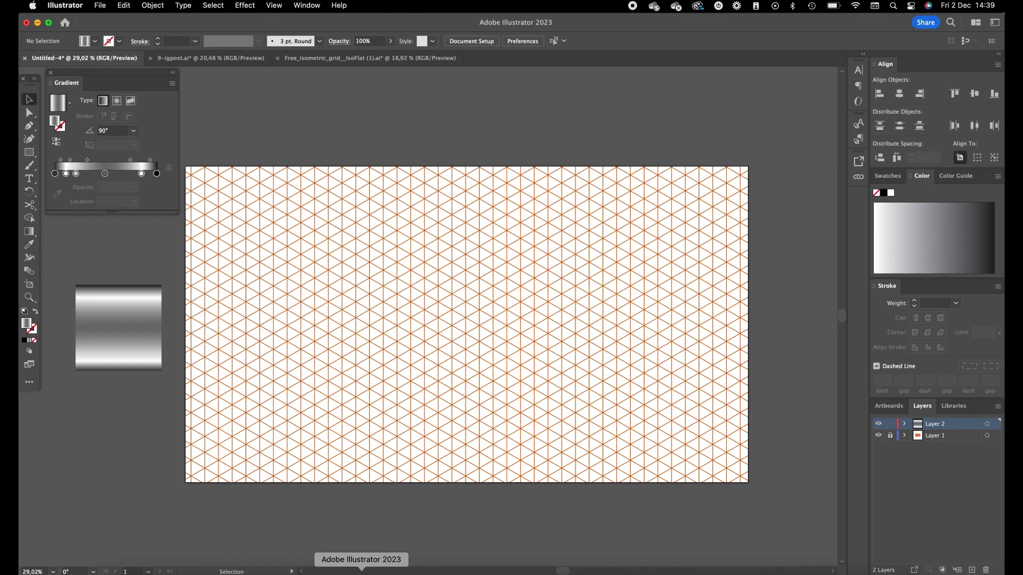
left_click(341, 456)
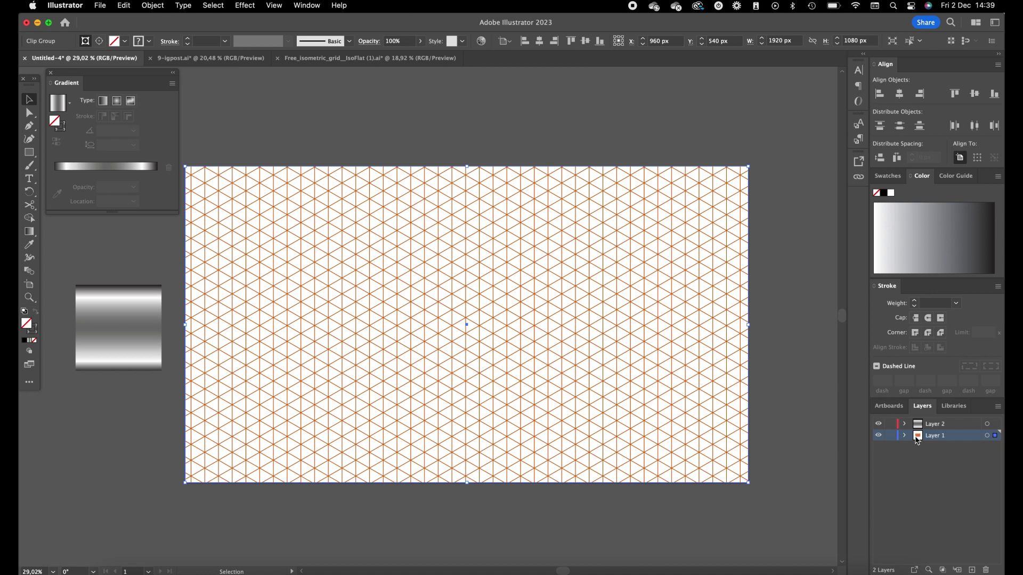
left_click(744, 491)
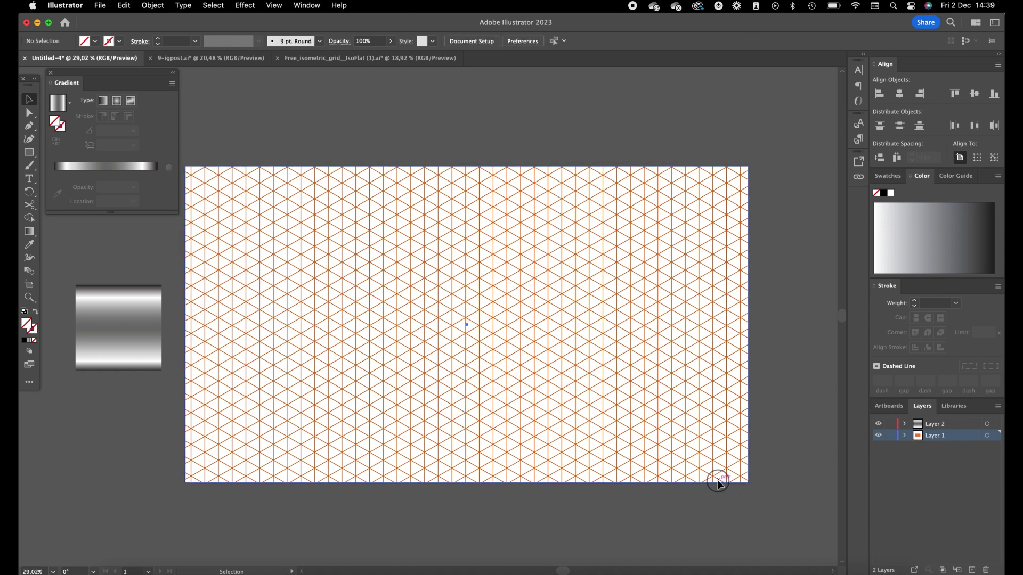
left_click(714, 483)
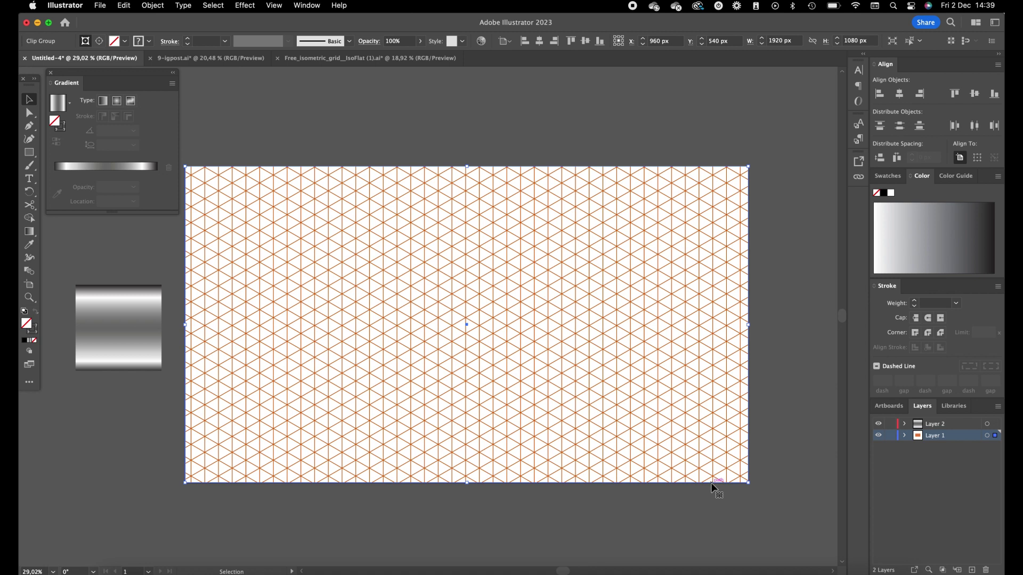
right_click(687, 461)
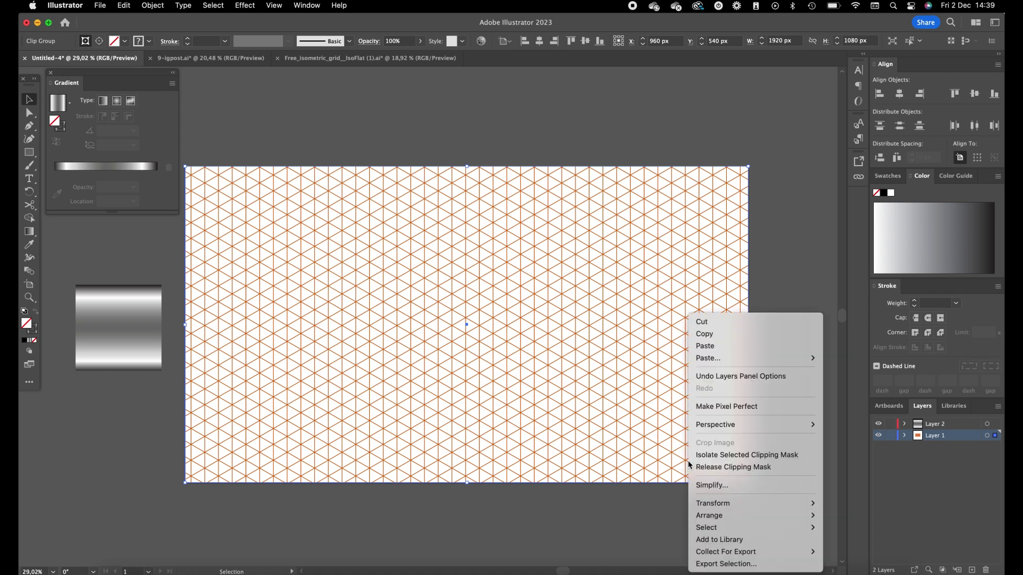
left_click(714, 467)
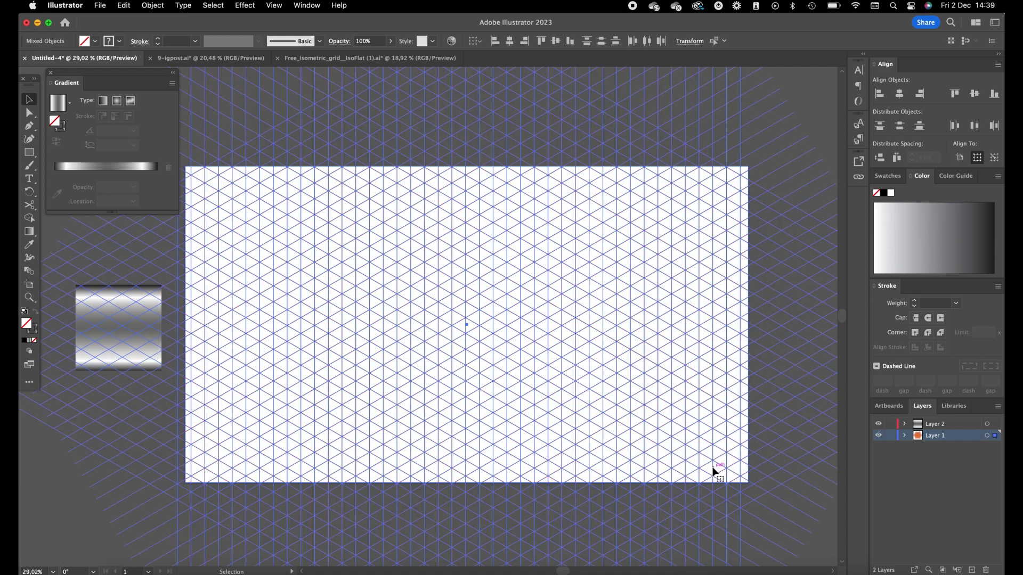
Step: Delete the leftover 1920 x 1080 px mask rectangle around the artboard
left_click(815, 547)
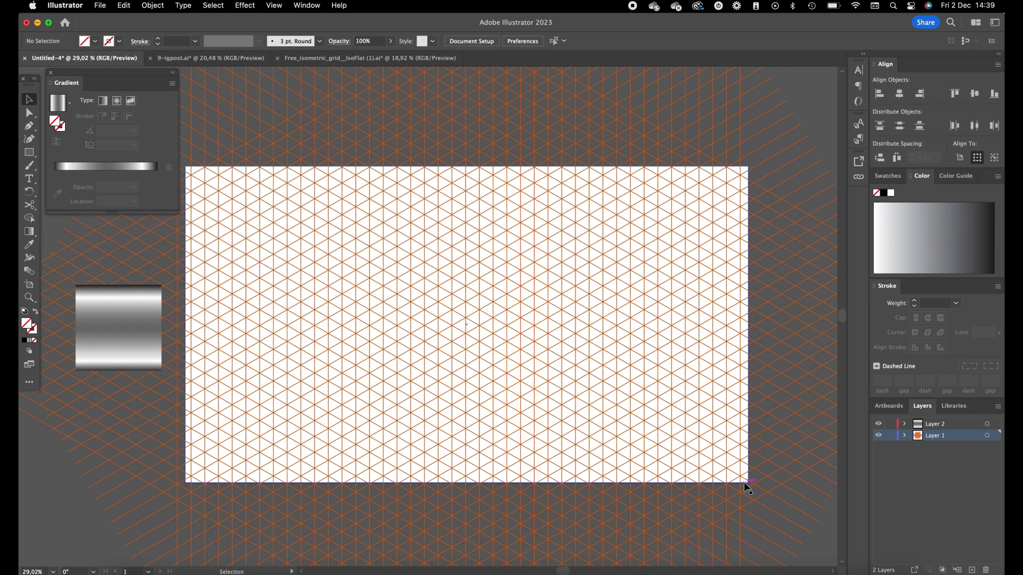
left_click(745, 483)
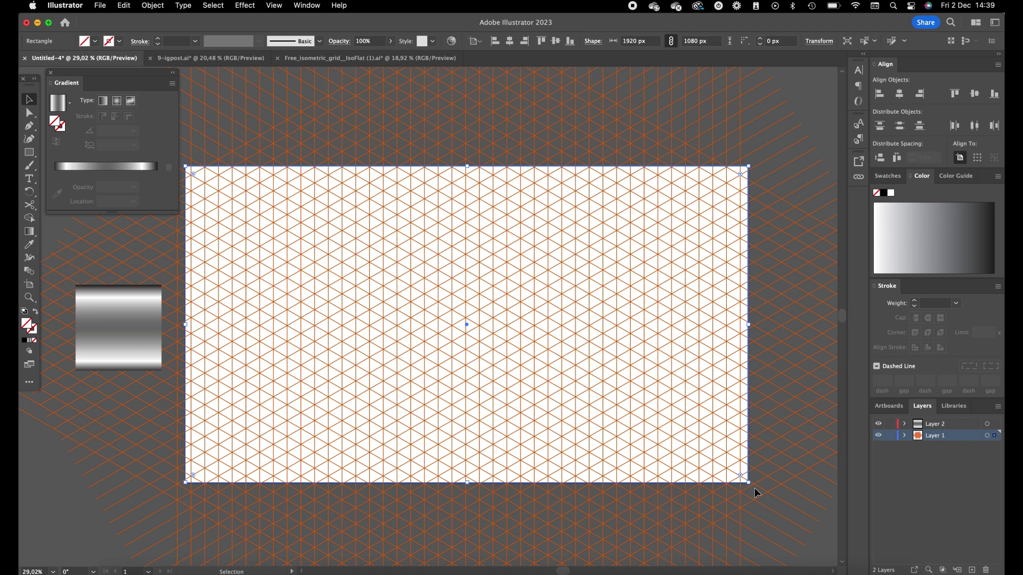
key("BackSpace")
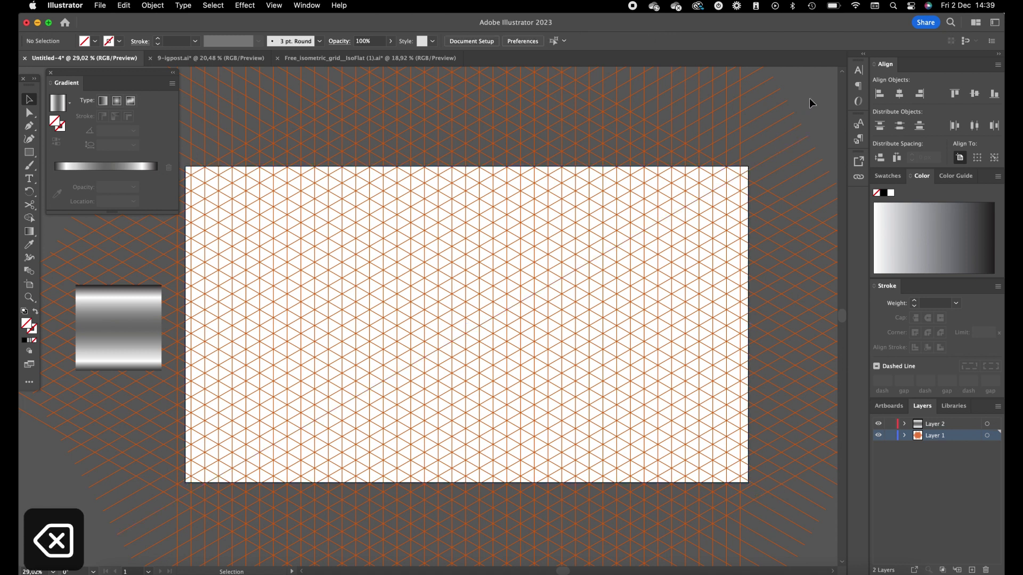
Step: Convert the whole orange isometric grid group into guides
left_click(216, 526)
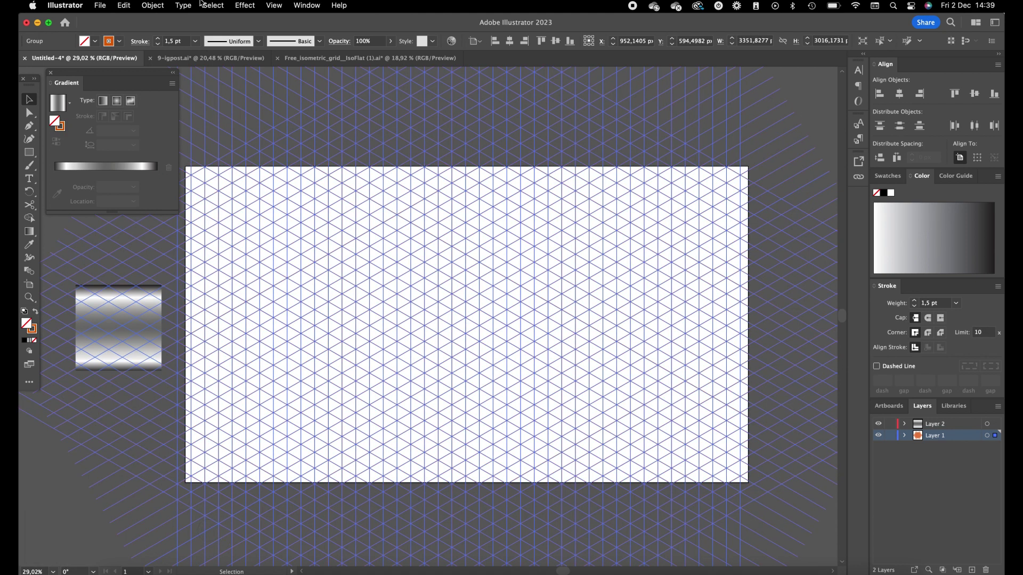
left_click(271, 6)
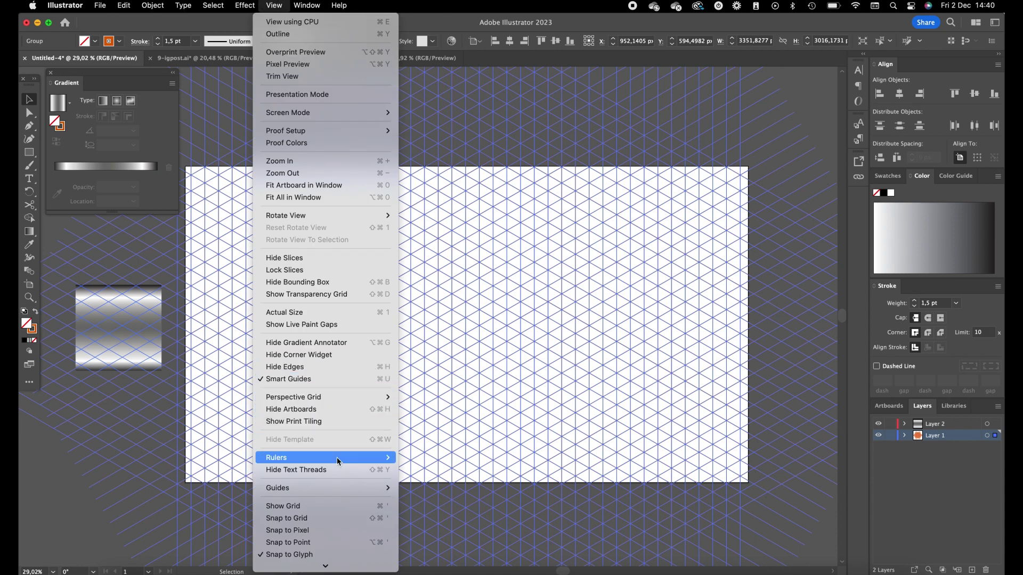
mouse_move(334, 486)
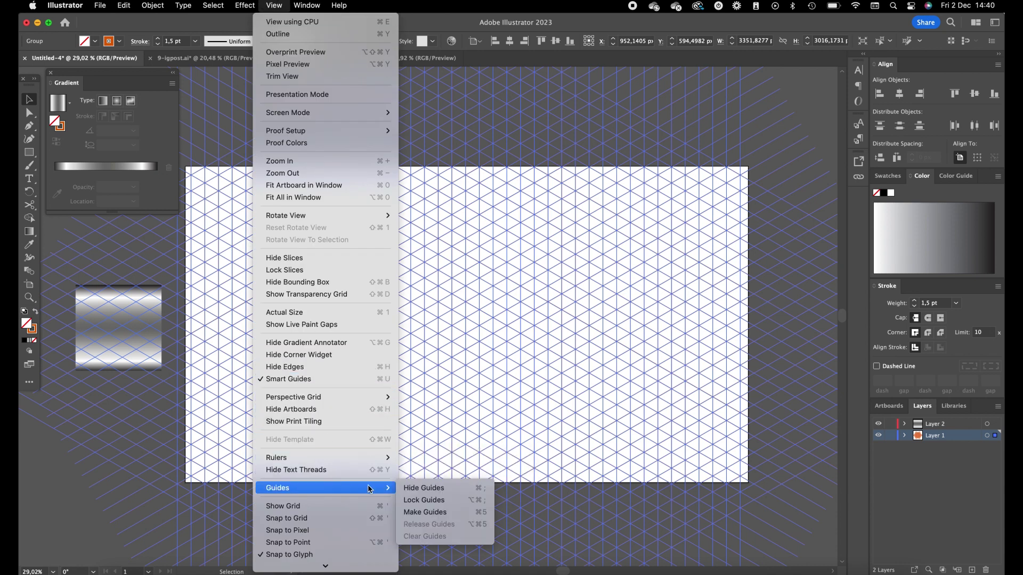
left_click(429, 512)
left_click(818, 558)
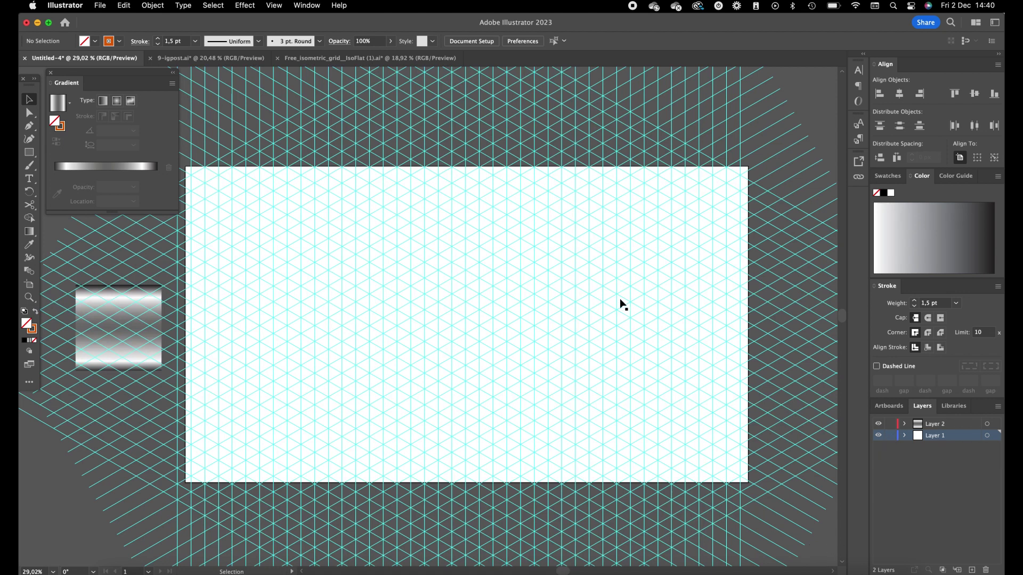
Step: Lock Layer 1 and shift the gradient rectangle on Layer 2 slightly up beside the artboard
left_click(890, 436)
left_click(935, 426)
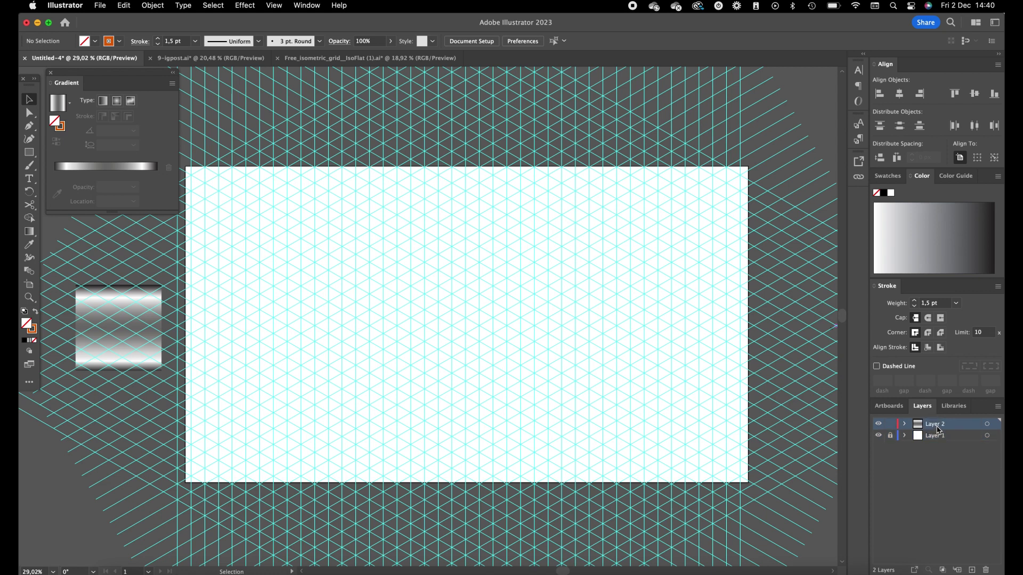
left_click(118, 339)
left_click_drag(122, 344, 118, 336)
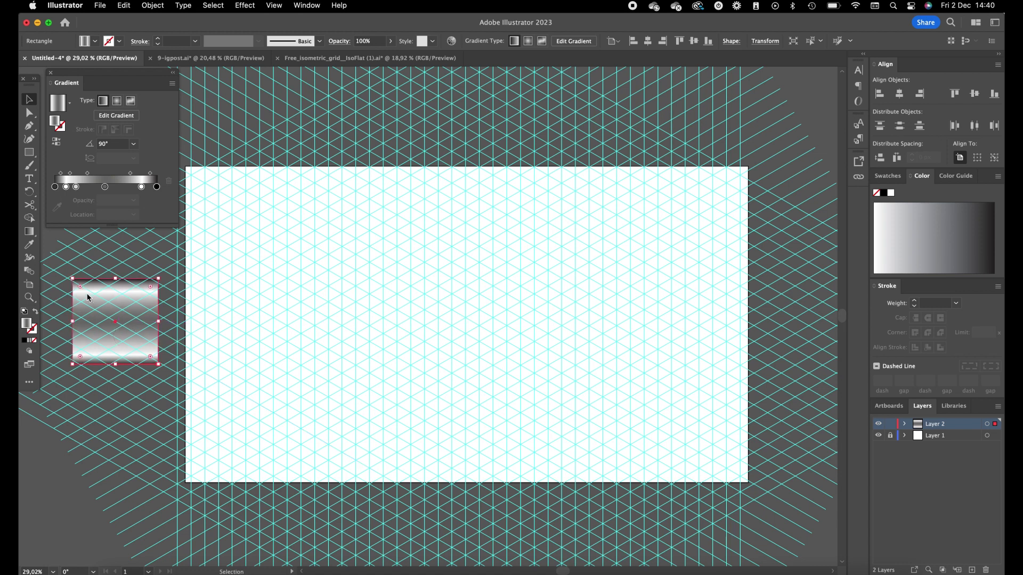
Step: Activate the Pen tool and check the 69 reference image in Chrome before returning to Illustrator
left_click(30, 126)
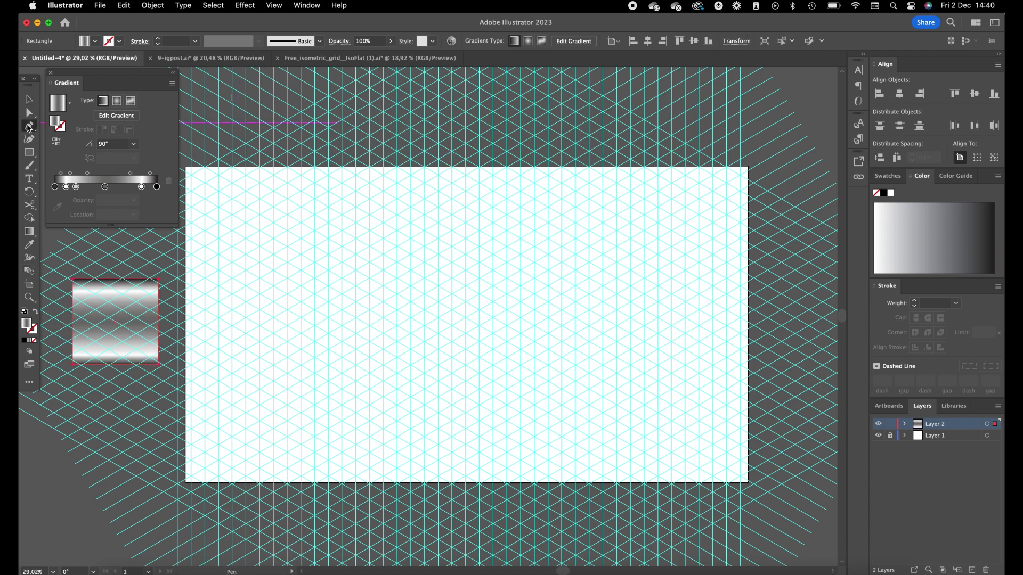
key("super+equal")
left_click_drag(655, 295, 388, 329)
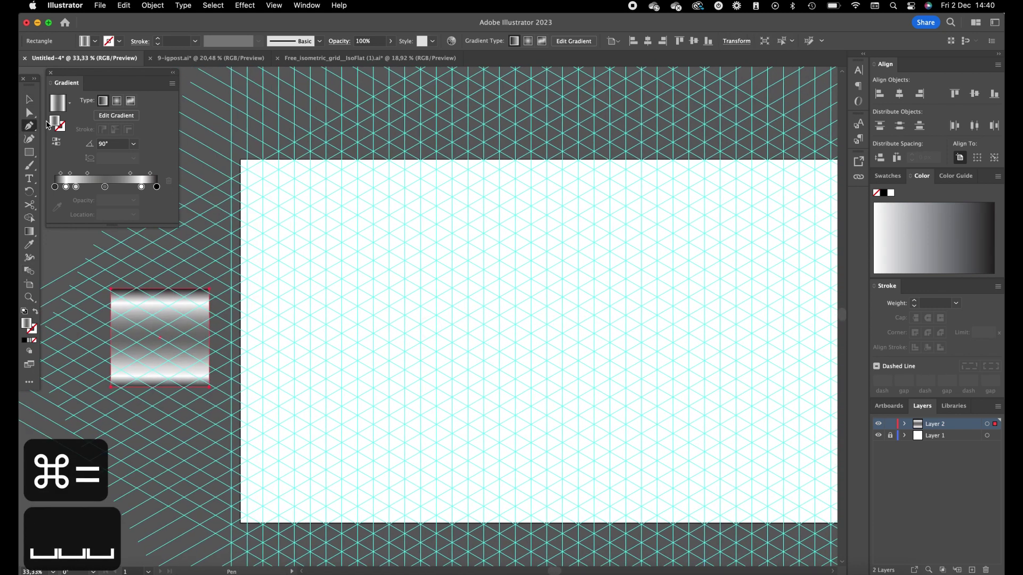
left_click_drag(465, 302, 431, 274)
key("super+Tab")
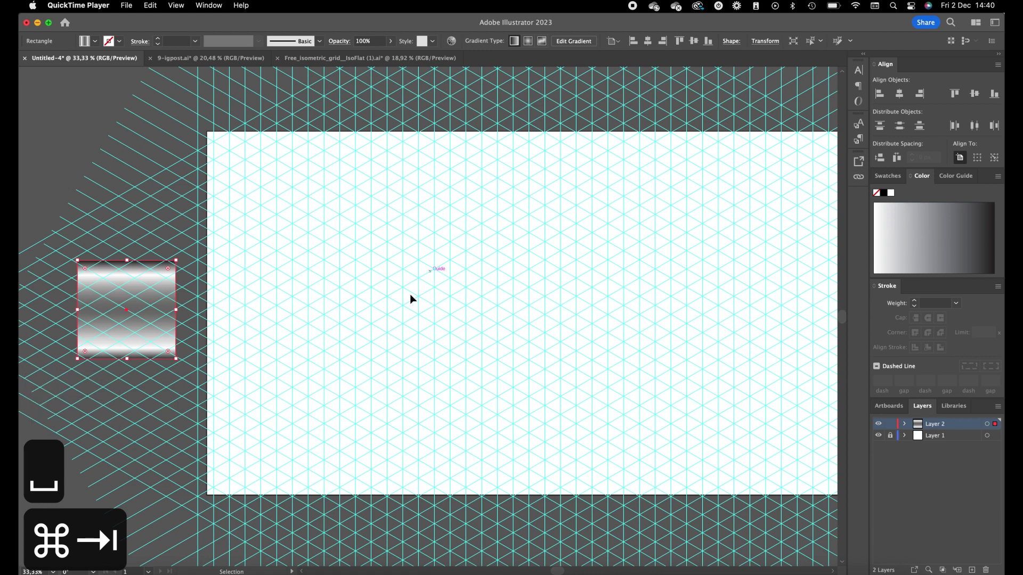
key("super+Tab")
left_click(180, 573)
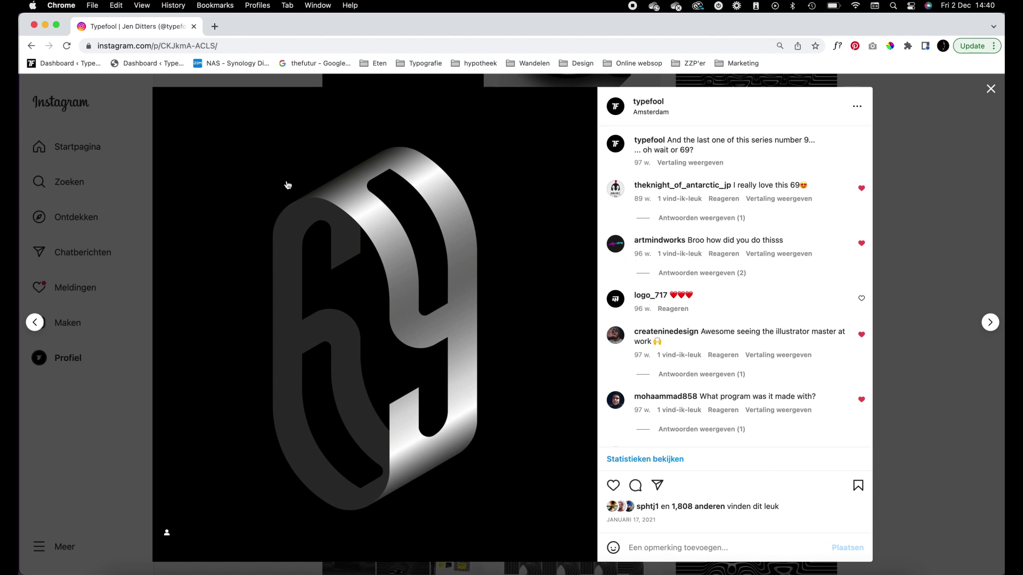
key("super+Tab")
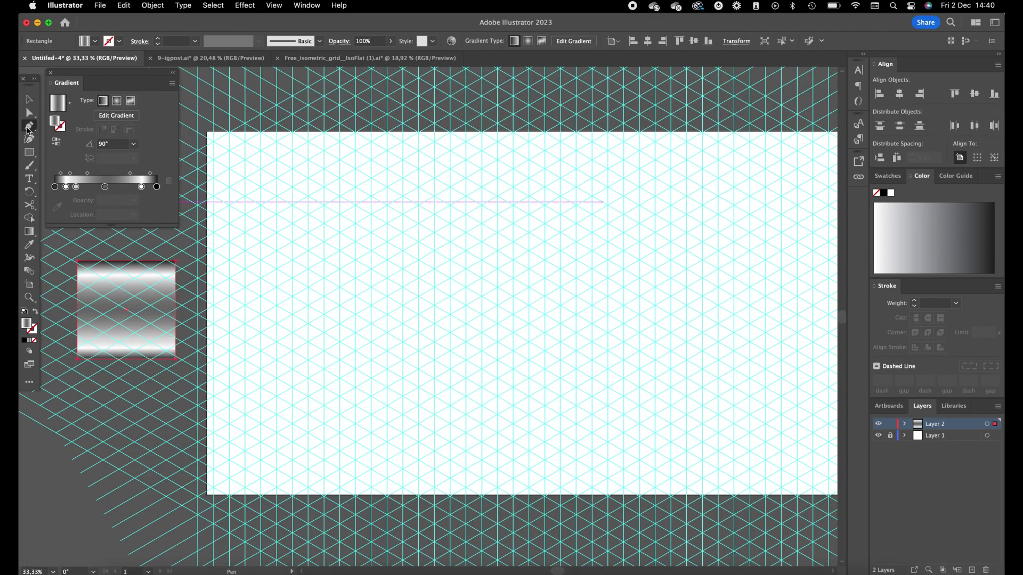
Step: Draw a vertical path about 432 px long between two intersections of the isometric guides
left_click(402, 233)
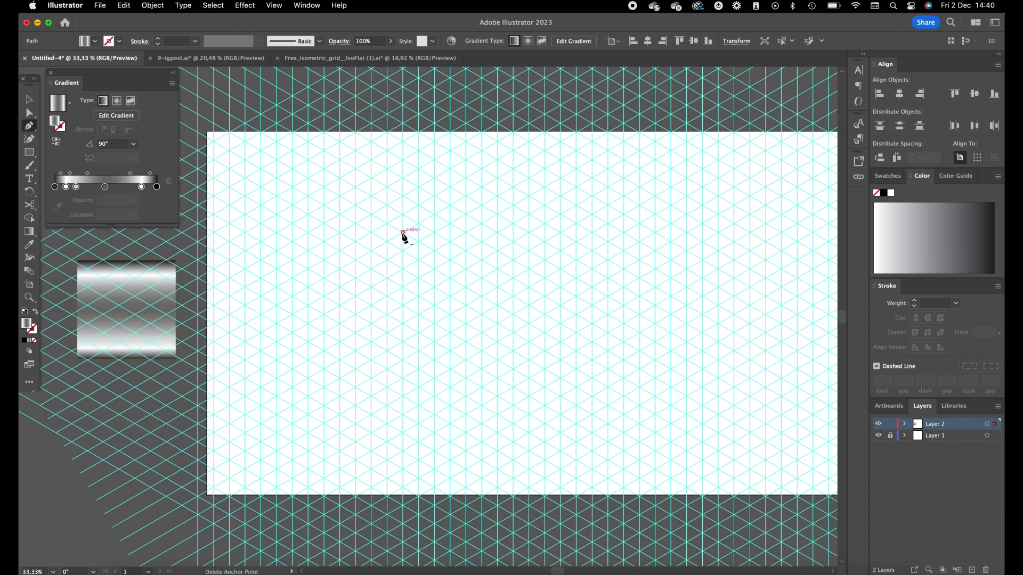
left_click(400, 380)
key("z")
left_click_drag(404, 379, 527, 336)
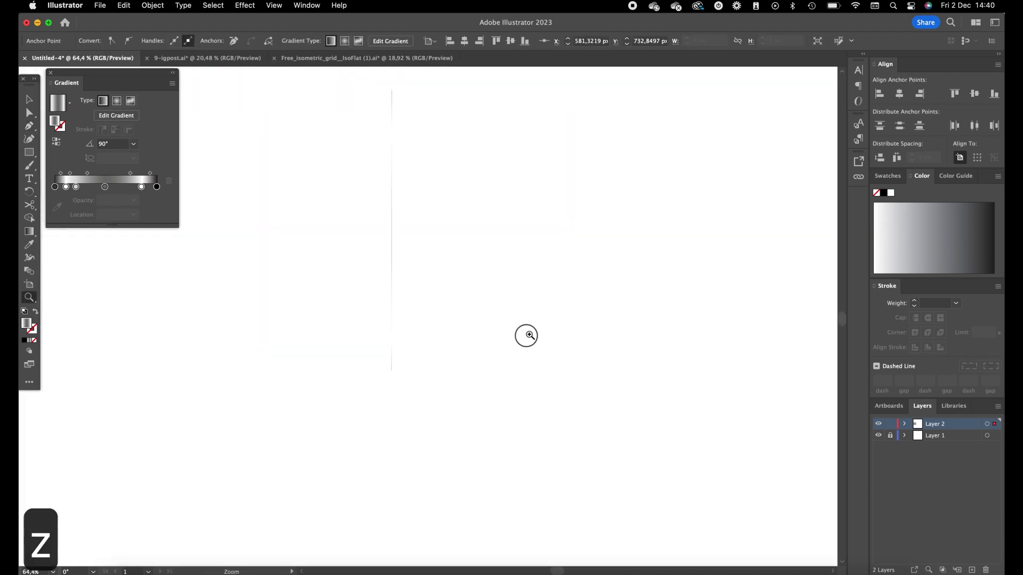
key("z")
left_click_drag(616, 315, 593, 314)
Step: Give the vertical path no fill and a black 4 pt stroke
left_click(28, 99)
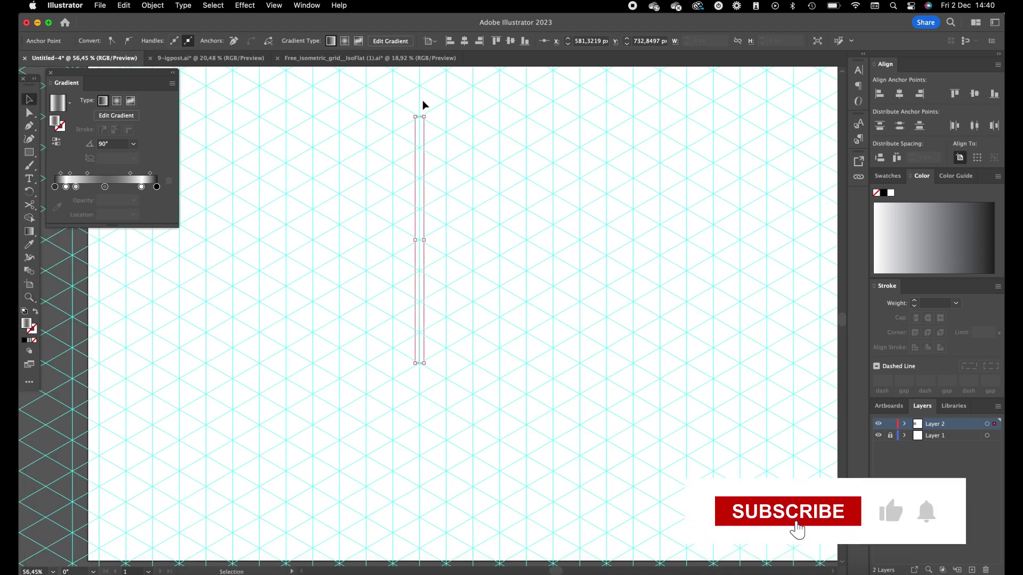
left_click(24, 340)
left_click(35, 312)
left_click(34, 328)
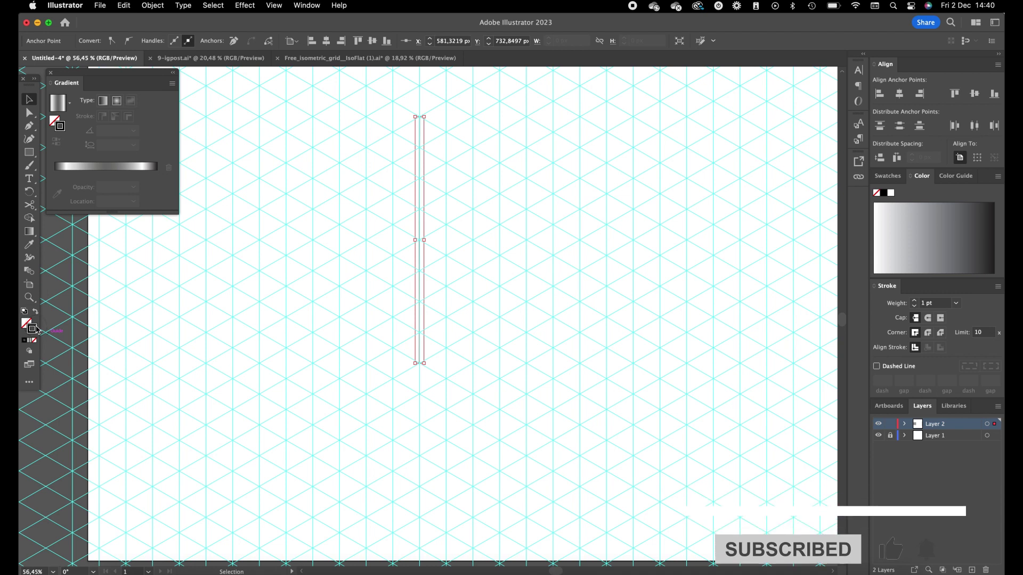
left_click(159, 38)
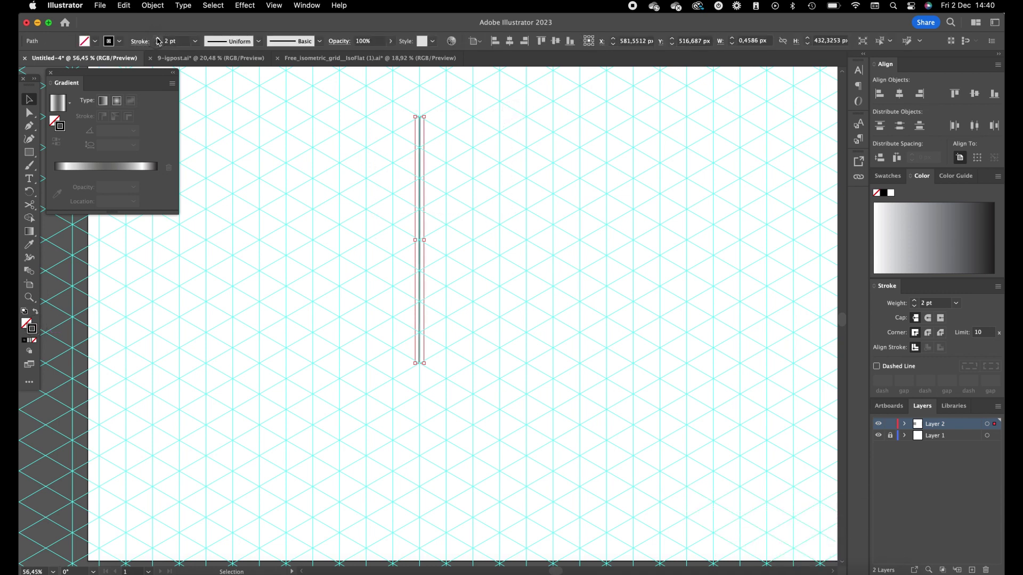
left_click(158, 38)
left_click(158, 39)
left_click(321, 182)
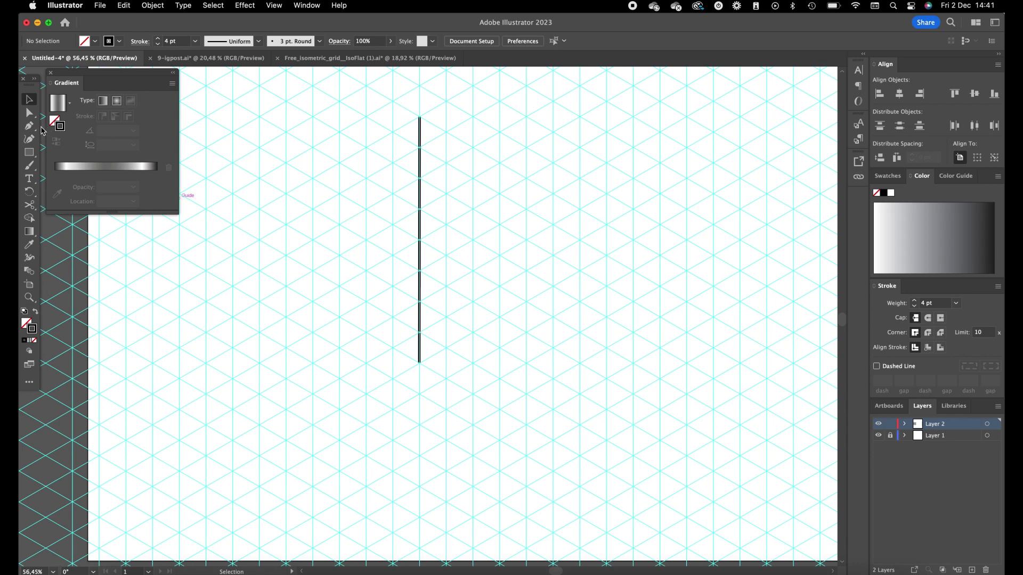
Step: Extend the vertical line into a closed isometric parallelogram about 188 px wide, snapping its corners to guide intersections
left_click(30, 126)
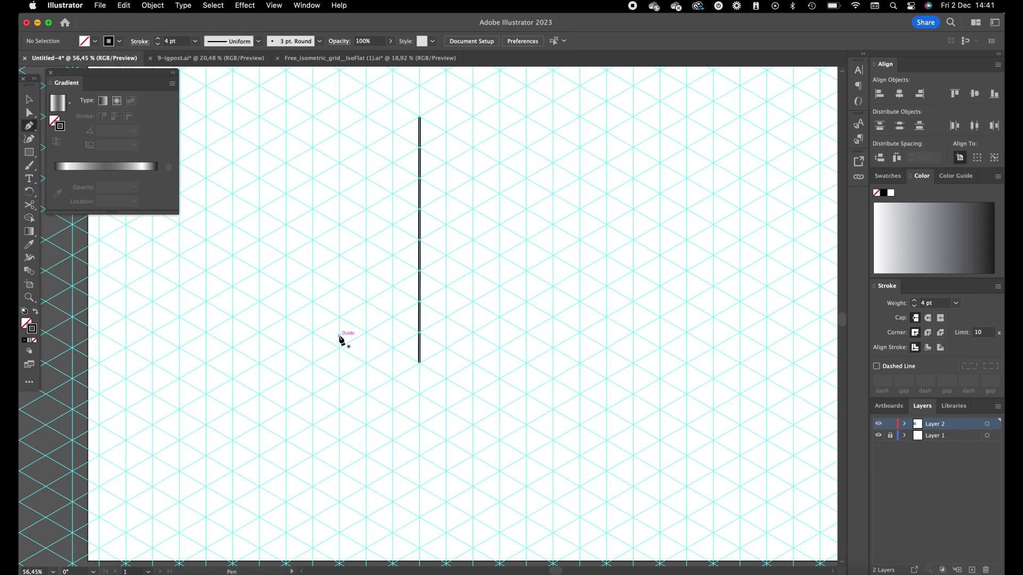
left_click(421, 364)
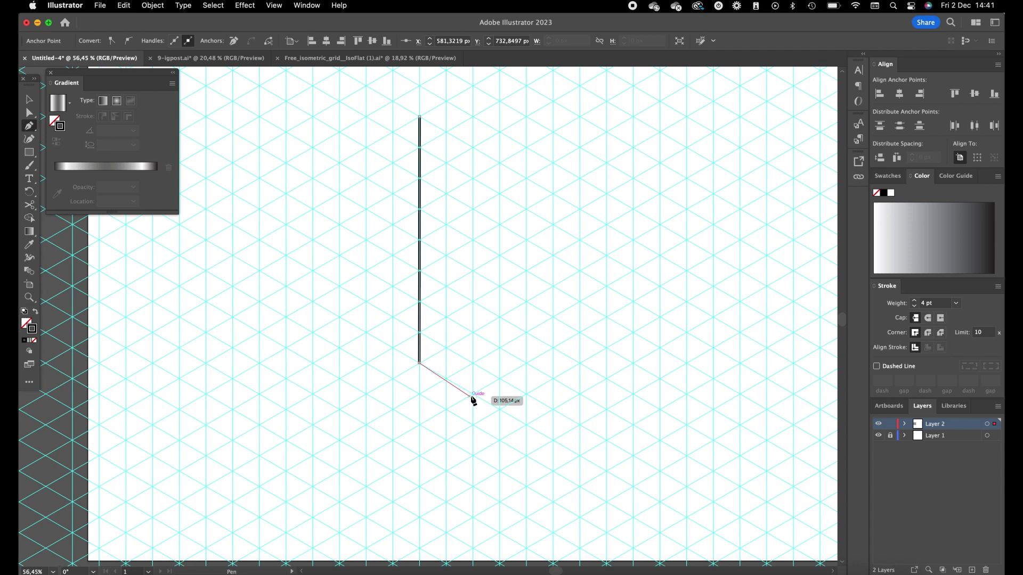
left_click(527, 425)
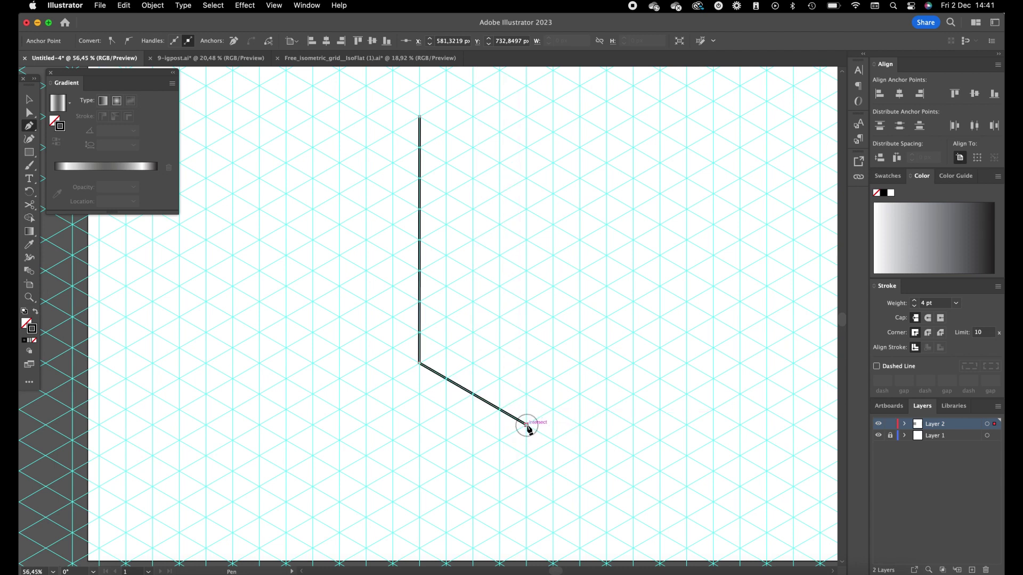
left_click(527, 179)
left_click(420, 117)
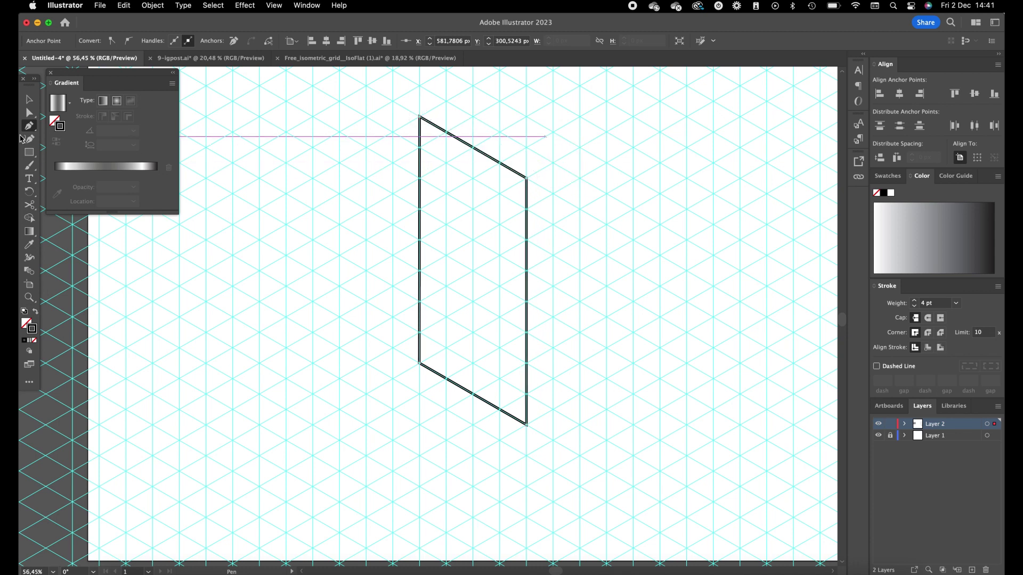
left_click(29, 99)
left_click(611, 149)
Step: Round all four corners of the parallelogram into an elongated isometric capsule
key("space")
left_click_drag(608, 154, 570, 251)
key("space")
left_click(453, 244)
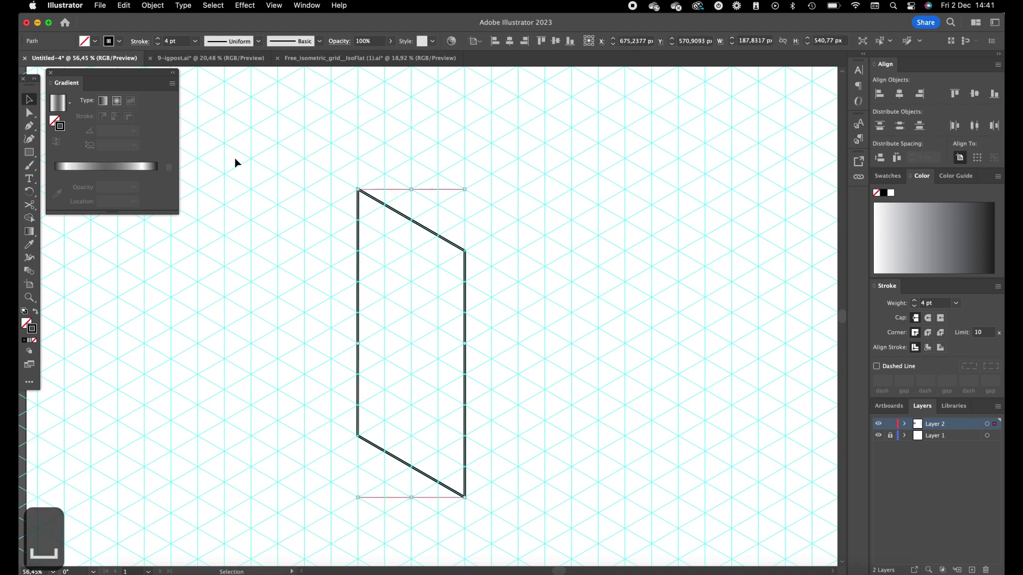
left_click(29, 114)
left_click_drag(335, 139, 379, 214)
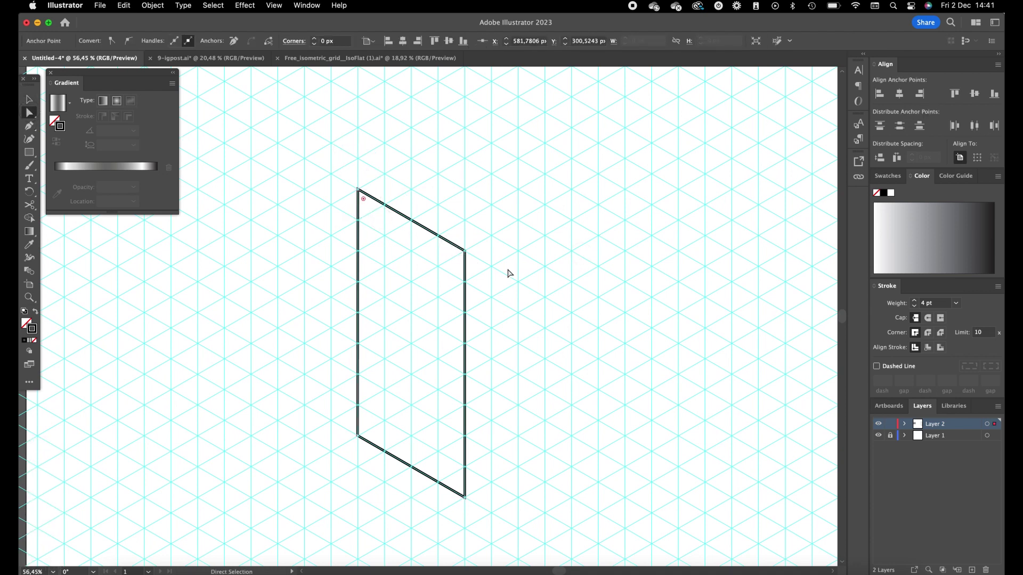
left_click_drag(475, 512, 429, 436)
left_click_drag(342, 470, 382, 416)
left_click_drag(514, 214, 376, 353, "shift")
Step: Duplicate the rounded outline one grid cell up and to the right along the isometric guides
left_click(29, 98)
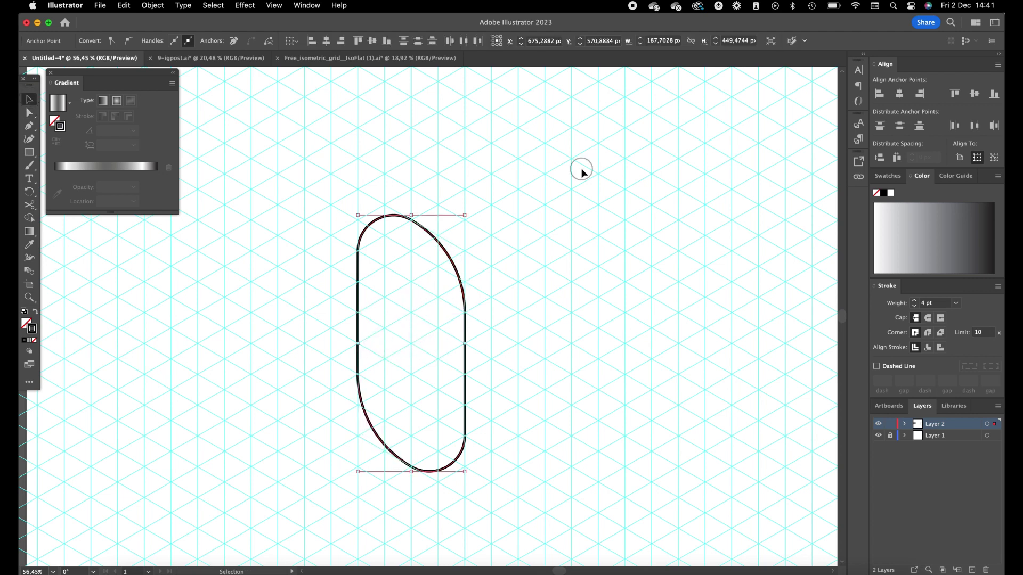
left_click_drag(555, 198, 343, 342)
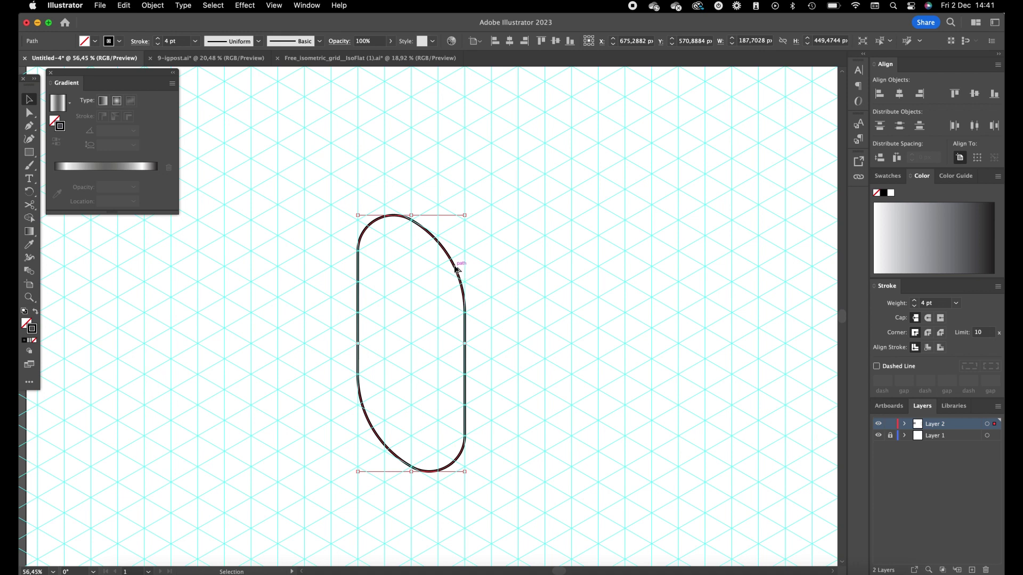
left_click_drag(457, 269, 482, 253)
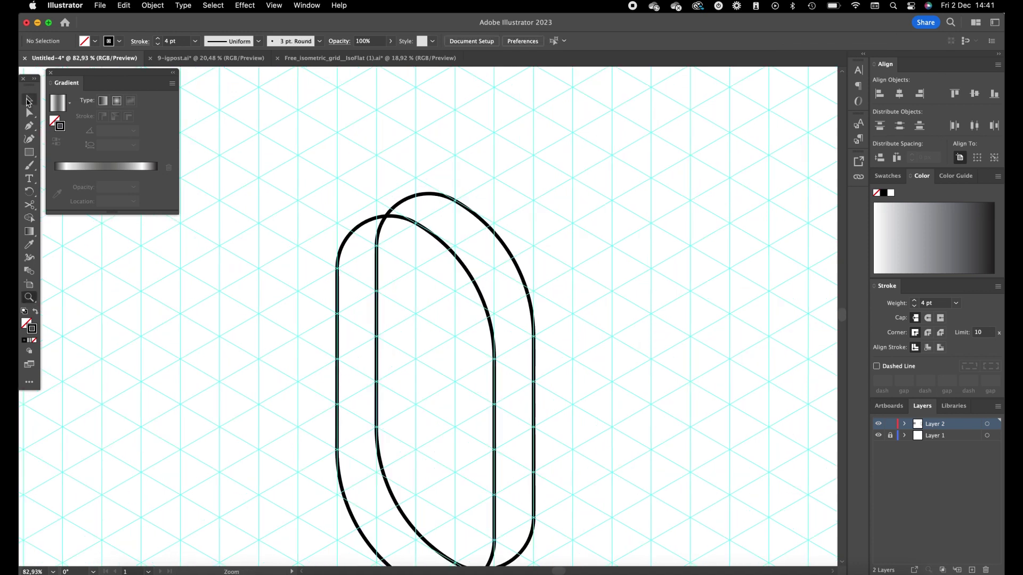
Step: Duplicate the rounded outline two more times up and to the right, one isometric grid cell apart, making four overlapping capsules
left_click(26, 99)
key("z")
left_click_drag(563, 201, 539, 185)
key("space")
left_click(28, 100)
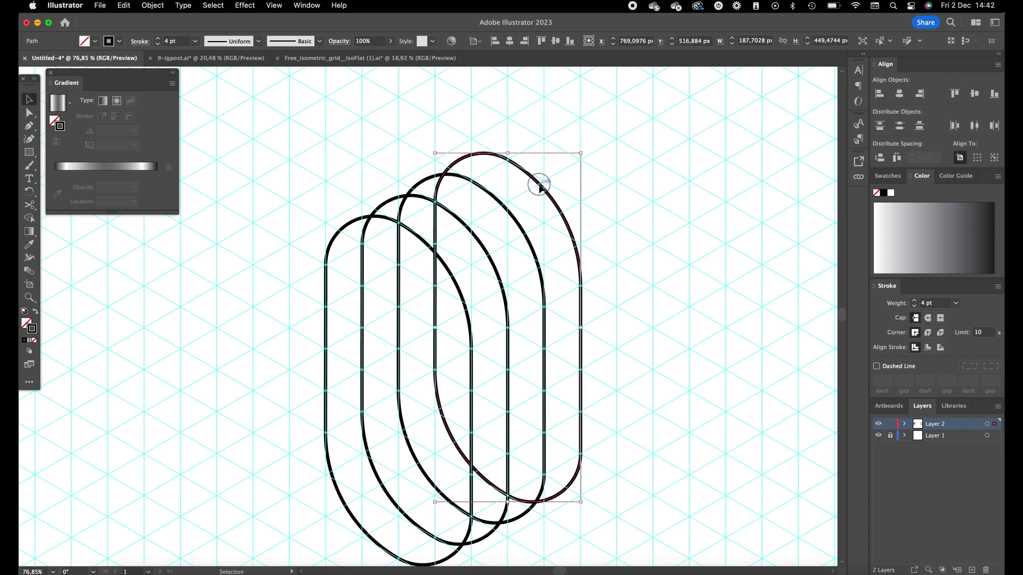
Step: Deselect the outlines and switch to Chrome to examine the finished 69 reference post, returning to Illustrator when done
key("z")
left_click_drag(618, 196, 563, 198)
key("space")
left_click_drag(613, 208, 592, 210)
key("z")
key("space")
left_click_drag(632, 208, 601, 200)
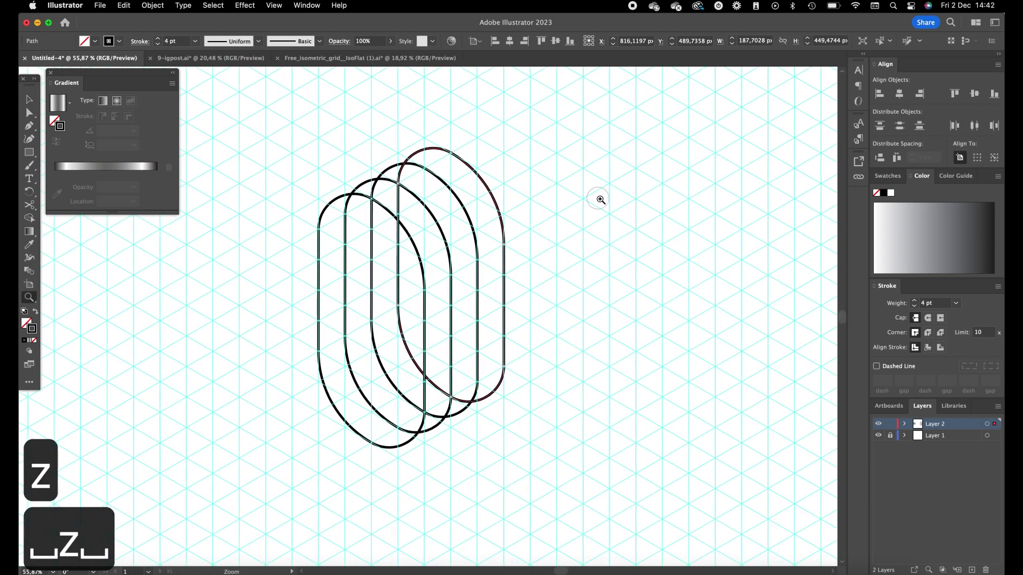
left_click(29, 100)
left_click(431, 112)
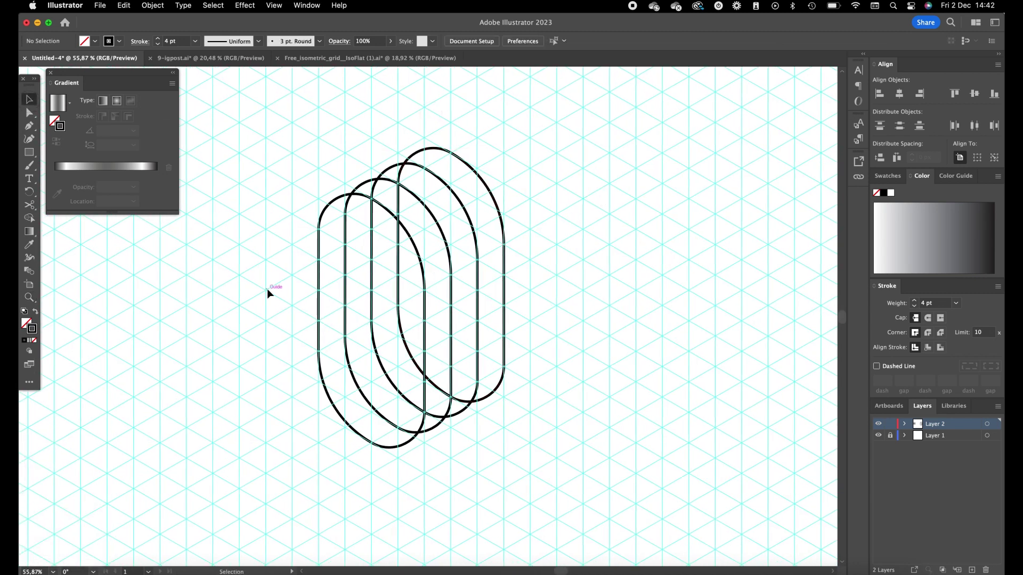
key("super+Tab")
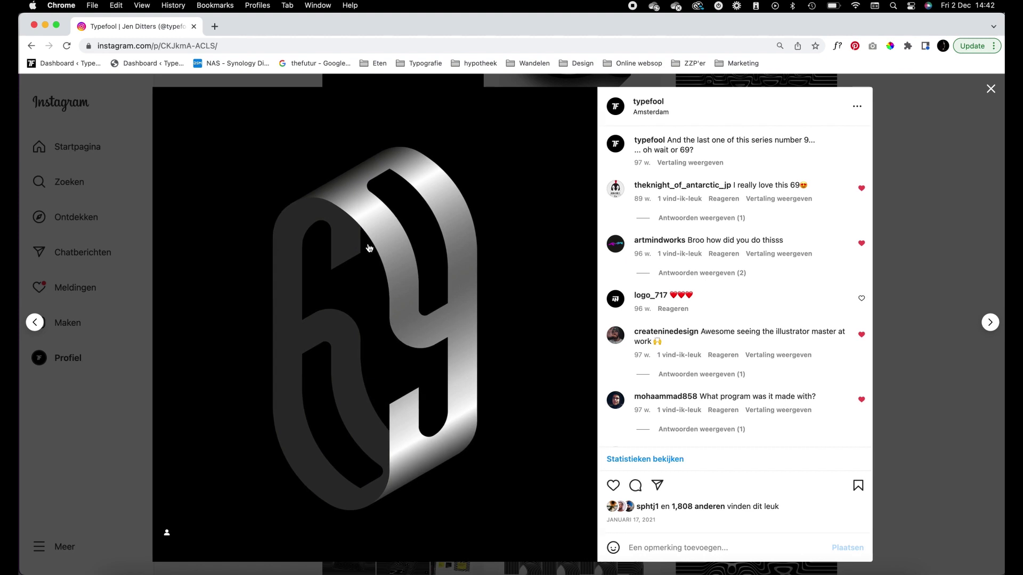
key("super+Tab")
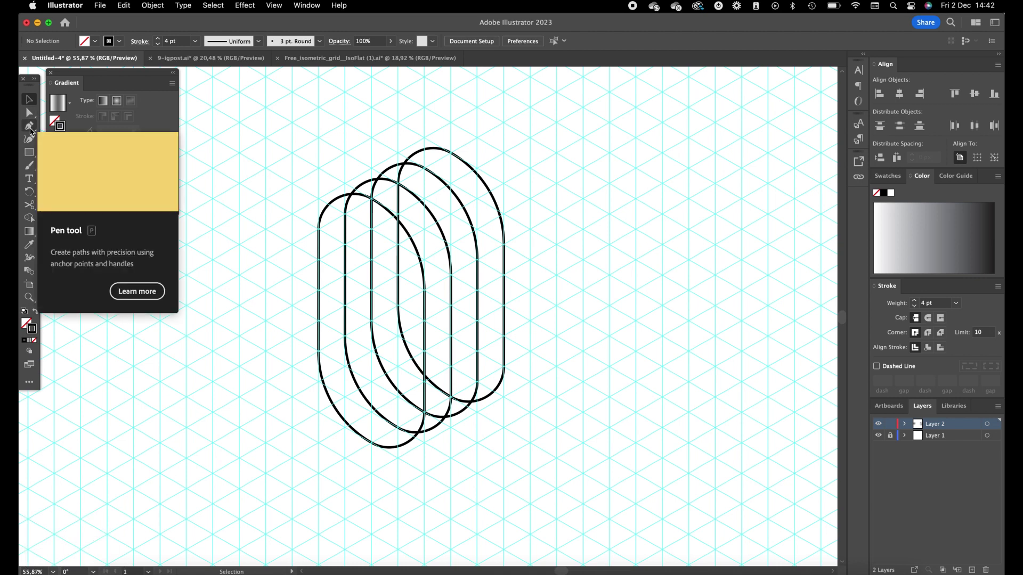
Step: Draw a straight Pen line along the upper edge, joining the frontmost capsule's top curve to the rearmost capsule's top curve
key("z")
left_click_drag(340, 202, 417, 165)
key("space")
left_click_drag(380, 161, 369, 182)
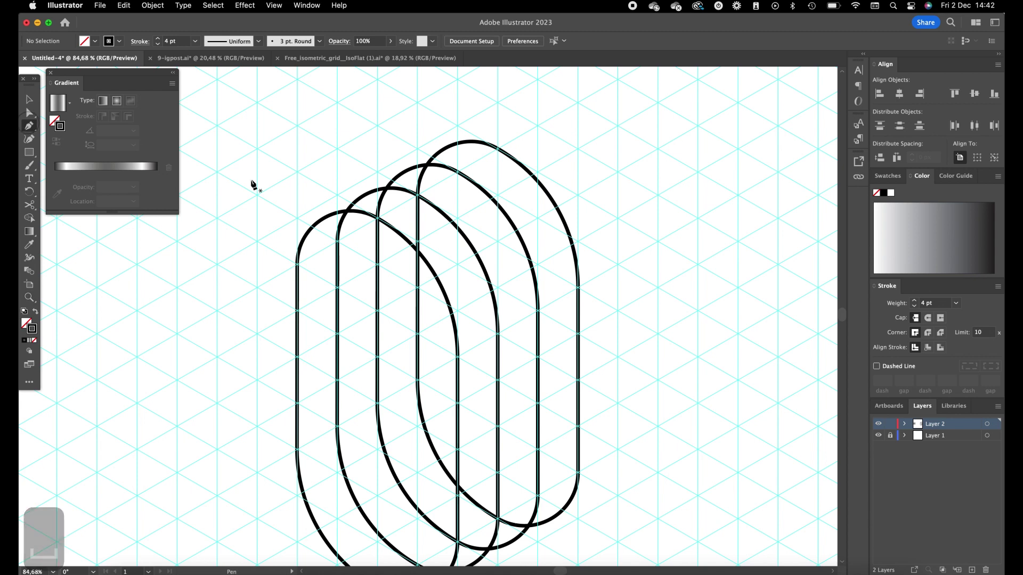
left_click(318, 226)
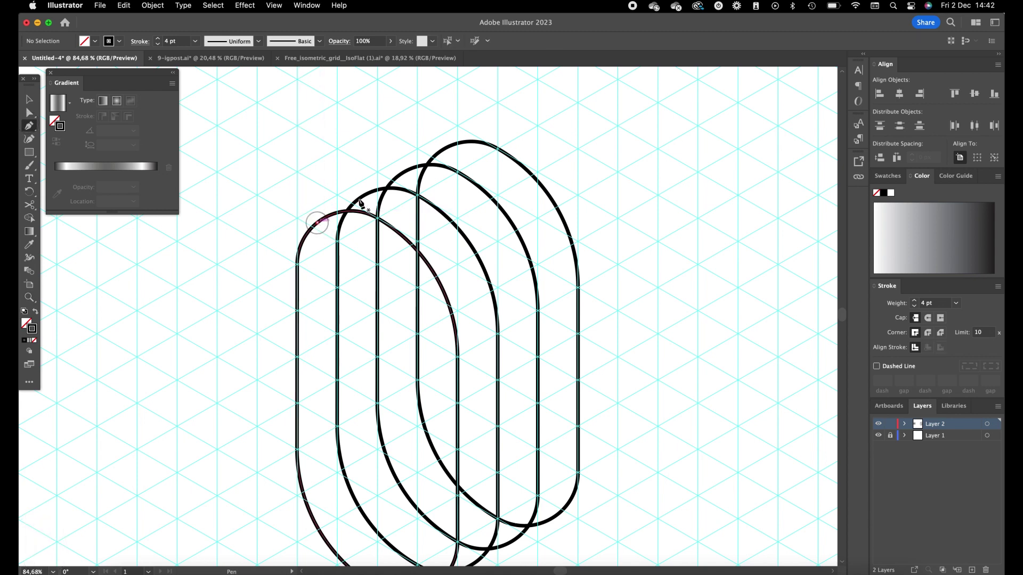
left_click(447, 149)
Step: Draw a matching straight line along the lower edge, joining the bottom curves of the frontmost and rearmost capsules
left_click_drag(515, 275, 512, 98)
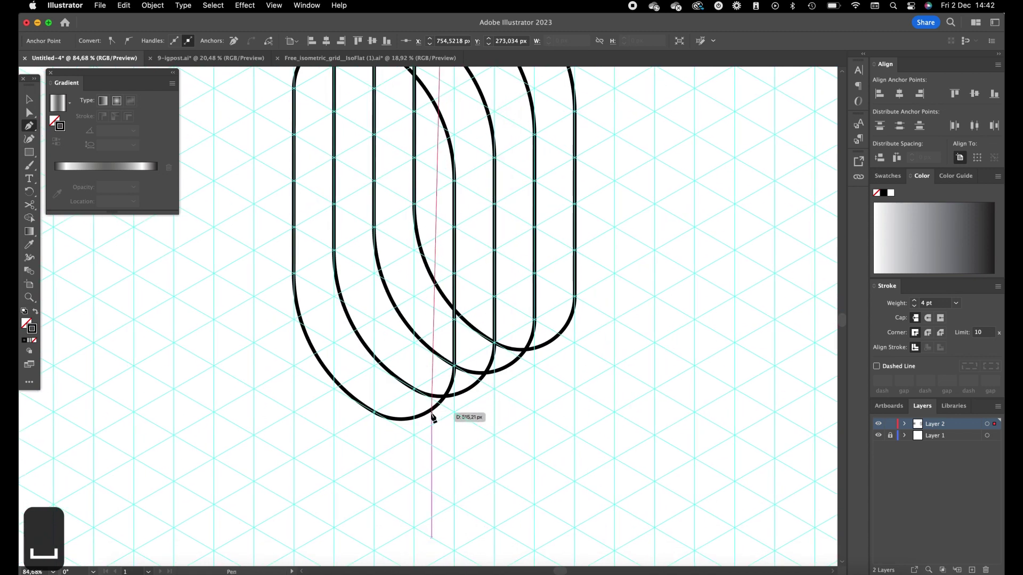
key("p")
left_click_drag(433, 417, 428, 418)
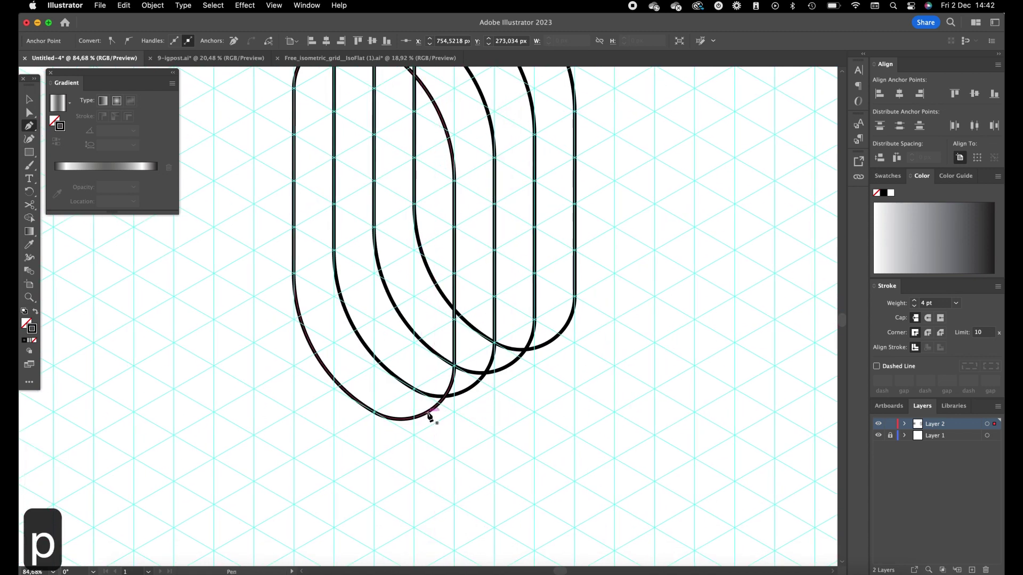
left_click(429, 412)
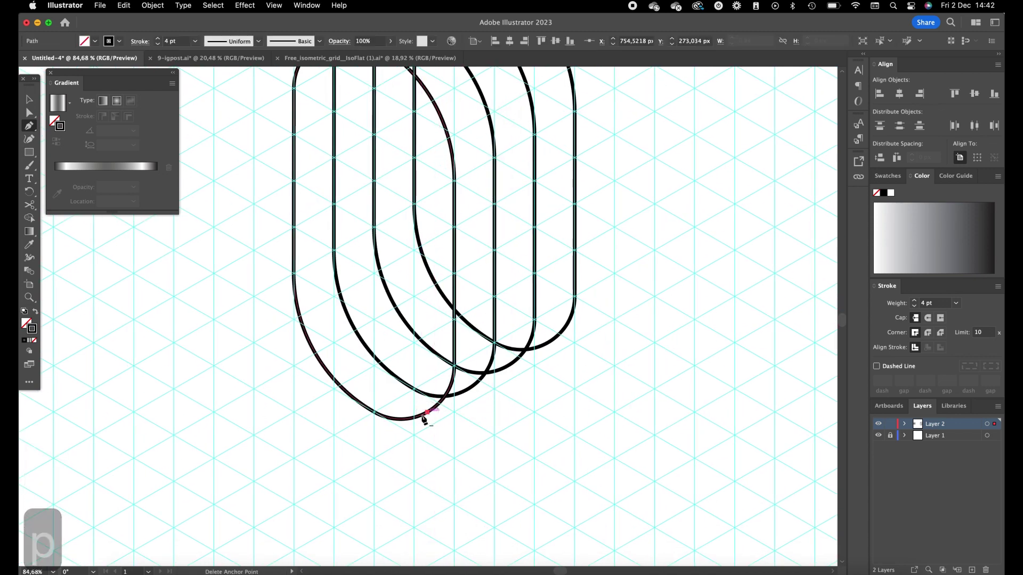
left_click(549, 344)
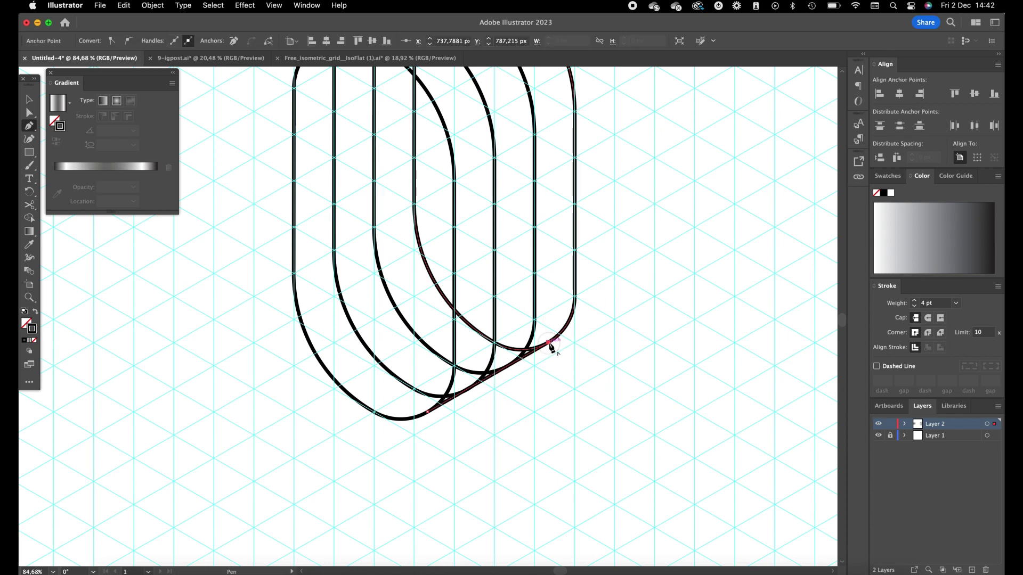
Step: Draw a short isometric line near the top from the third capsule's curve down to the second capsule's curve
key("space")
left_click_drag(594, 239, 593, 277)
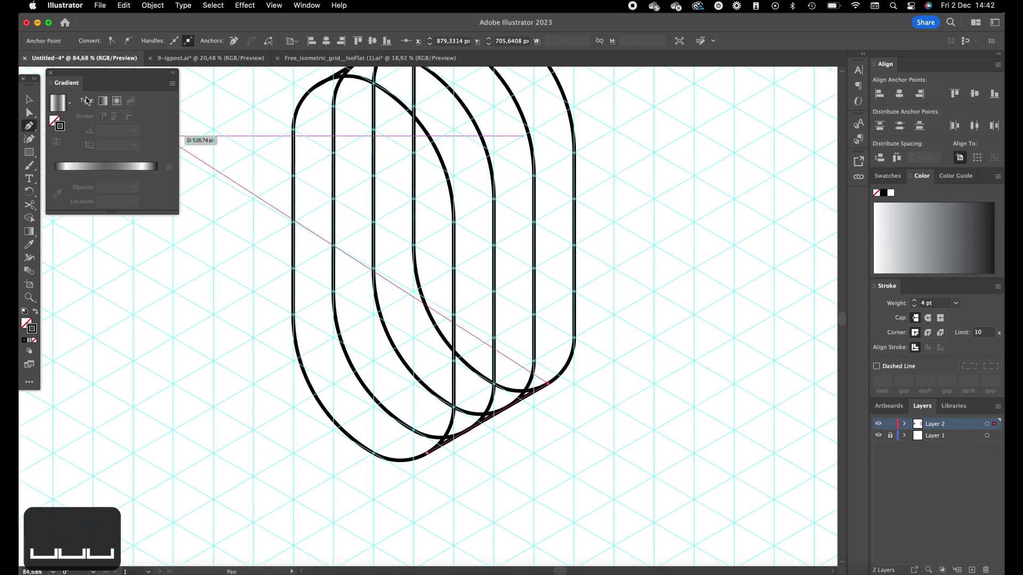
left_click(30, 99)
key("z")
mouse_move(505, 198)
left_mouse_down()
mouse_move(486, 203)
mouse_move(499, 236)
left_mouse_up()
key("space")
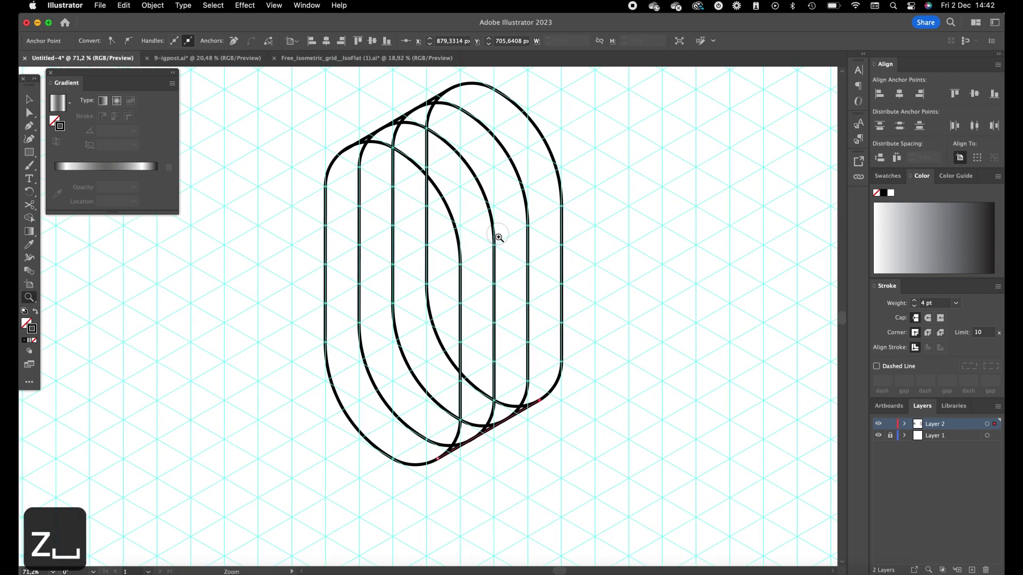
key("space")
left_click_drag(541, 178, 540, 206)
left_click(29, 125)
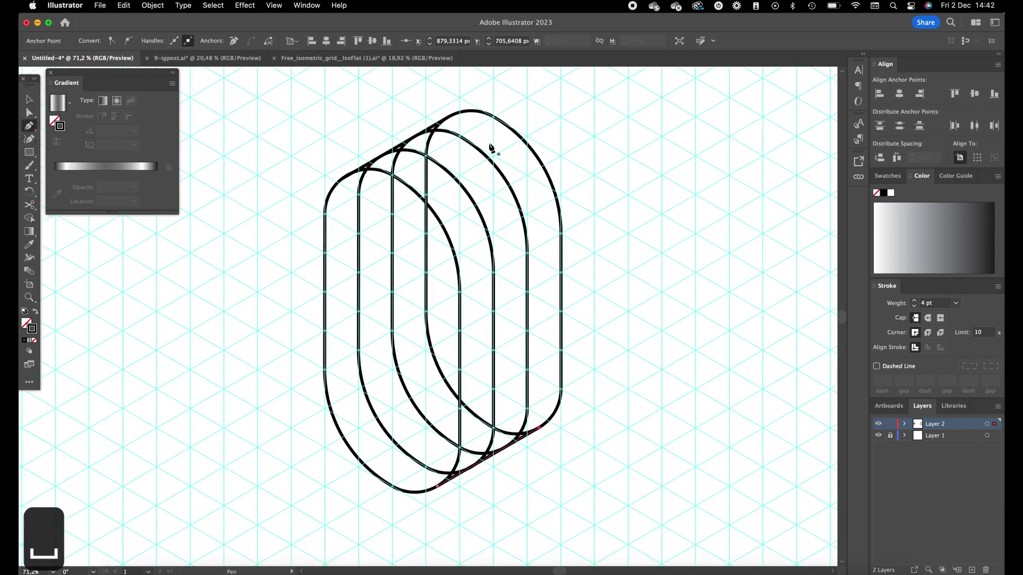
left_click(461, 137)
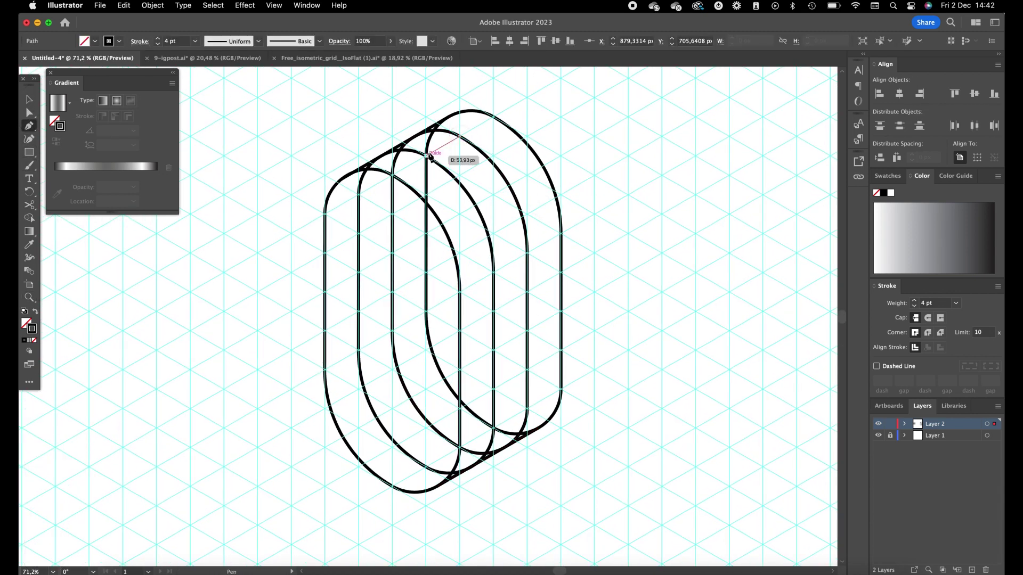
left_click(426, 156)
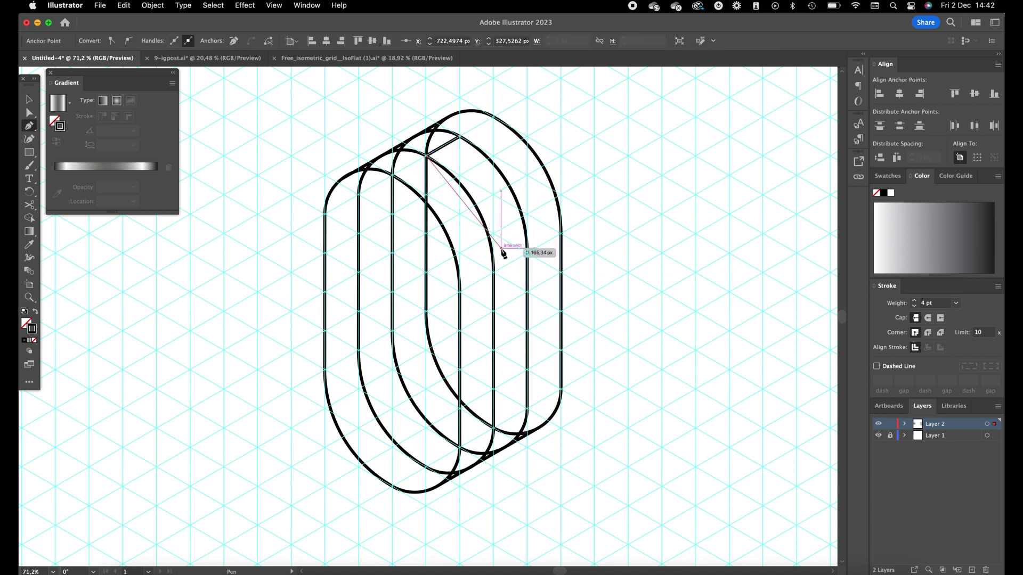
Step: Draw two diagonals from the third capsule's straight right side: one to the second capsule's curve end, one lower reaching the frontmost capsule
key("p")
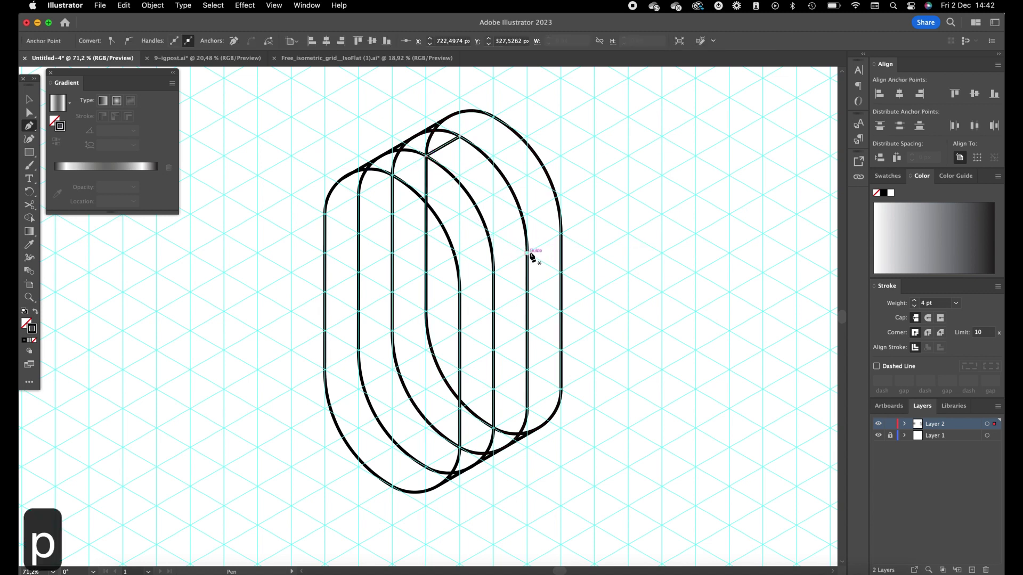
left_click(527, 253)
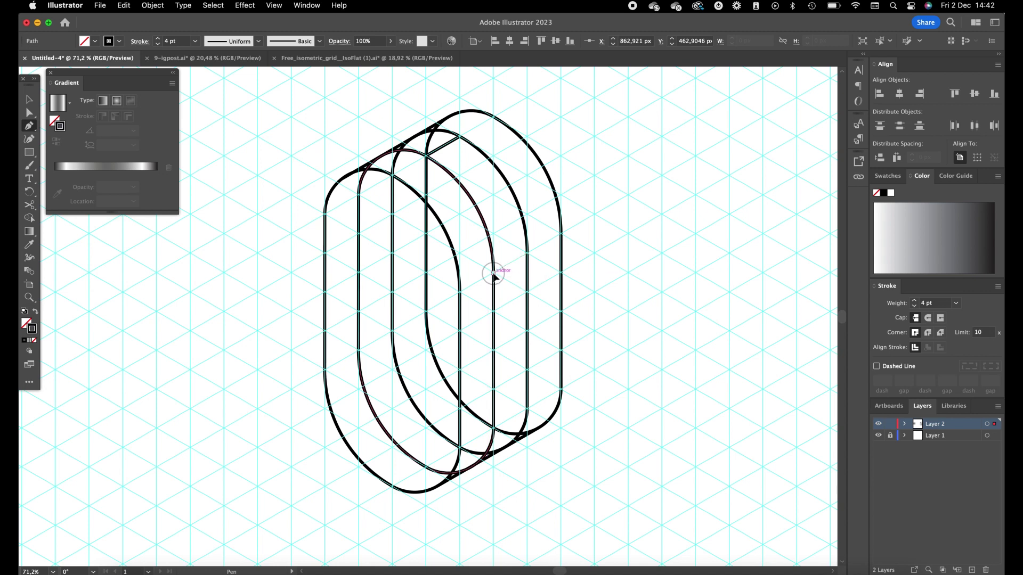
left_click(494, 272)
key("p")
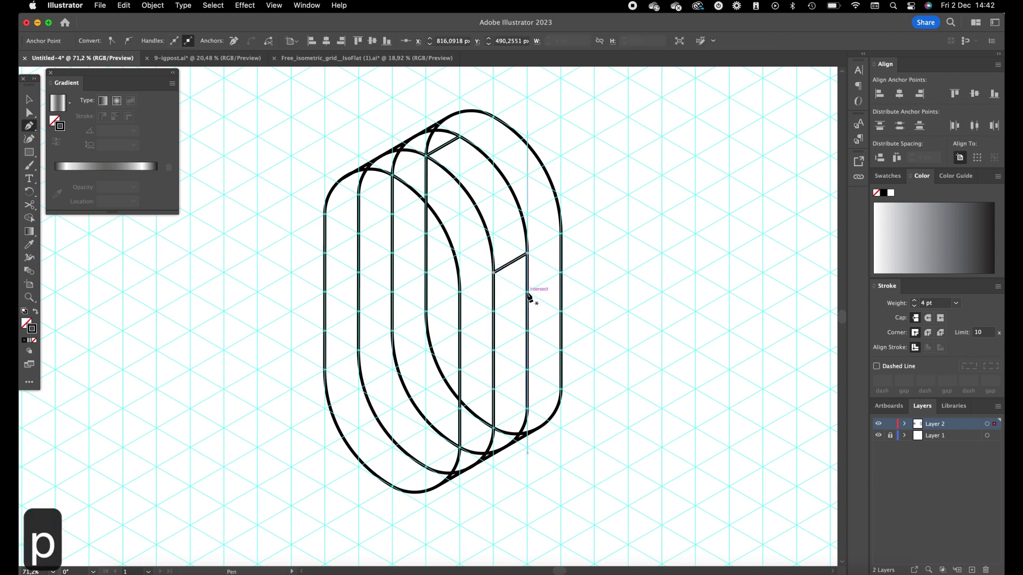
left_click(528, 292)
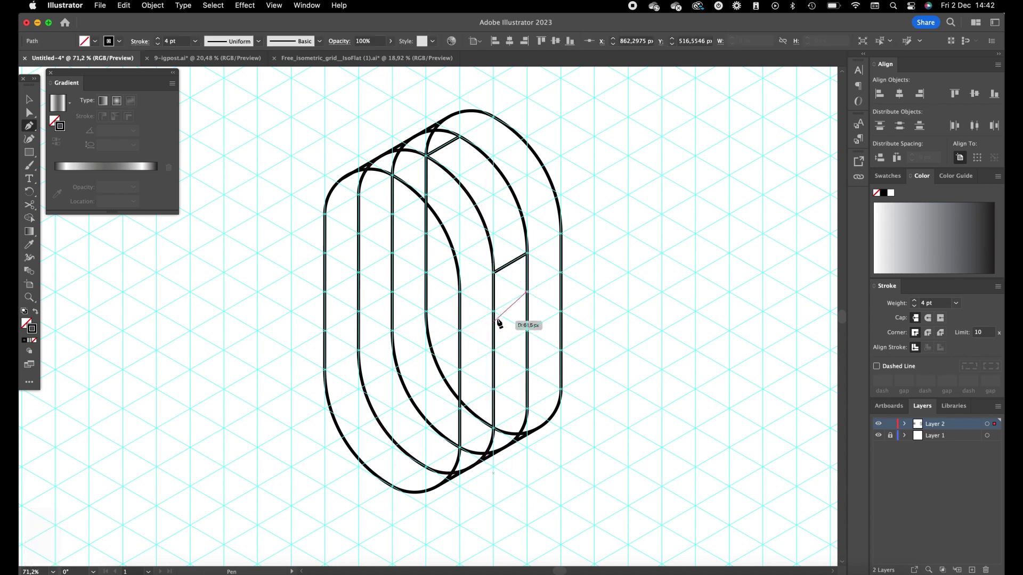
left_click(460, 331)
key("super+z")
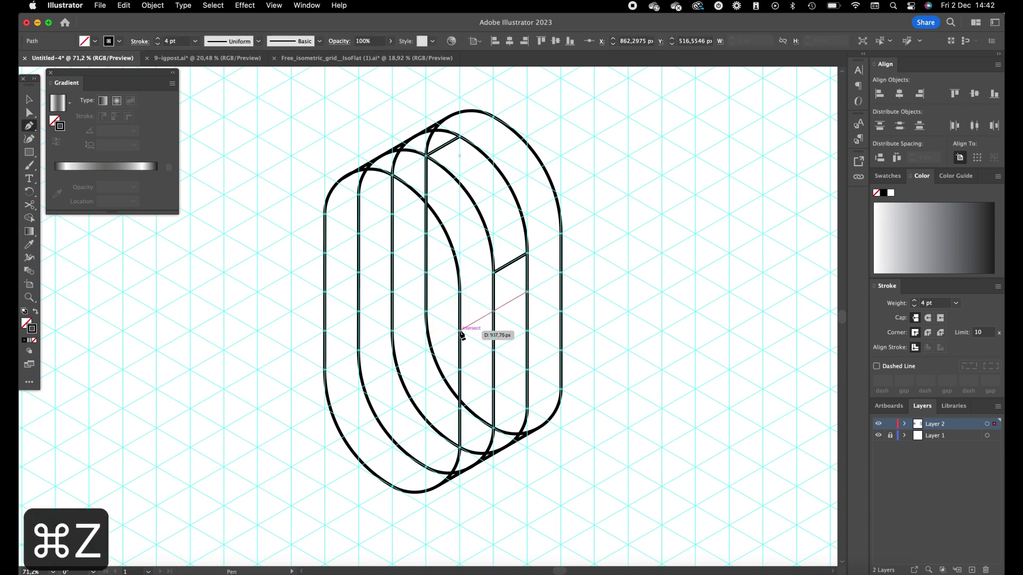
Step: Draw two more one-cell diagonals: one between the lower right sides of the third and second capsules, one between the second and frontmost capsules
key("p")
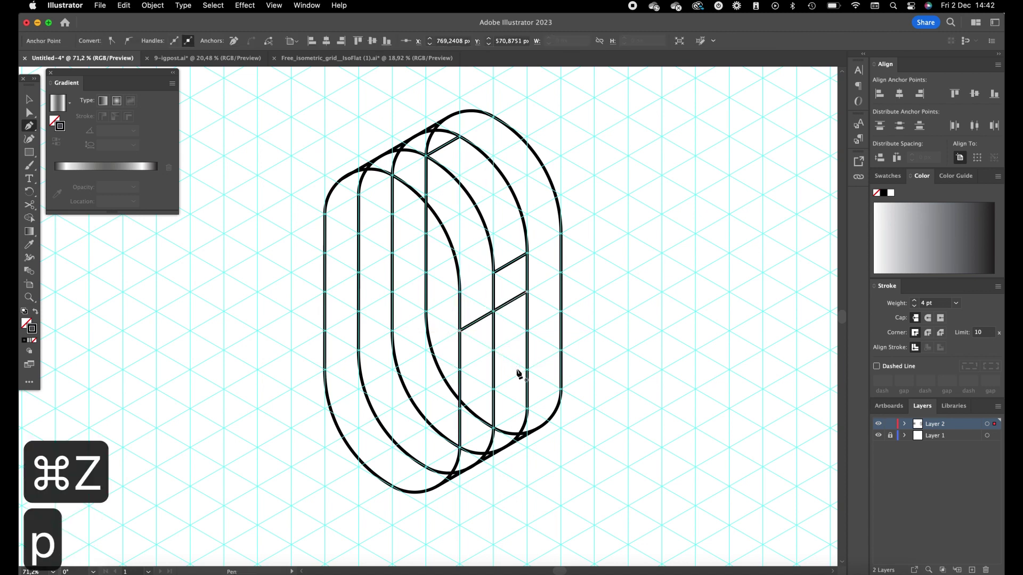
left_click(527, 410)
left_click(493, 426)
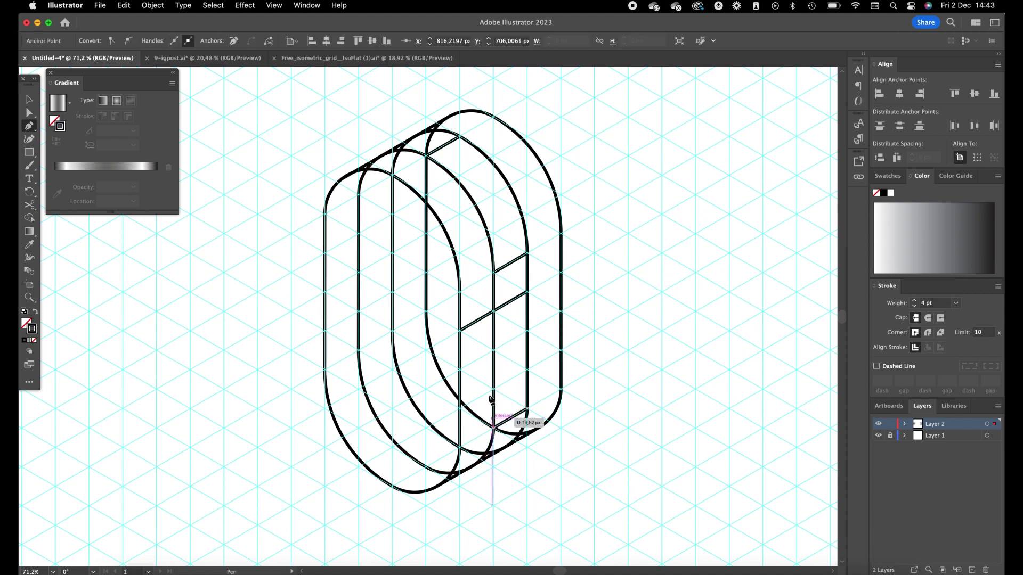
key("p")
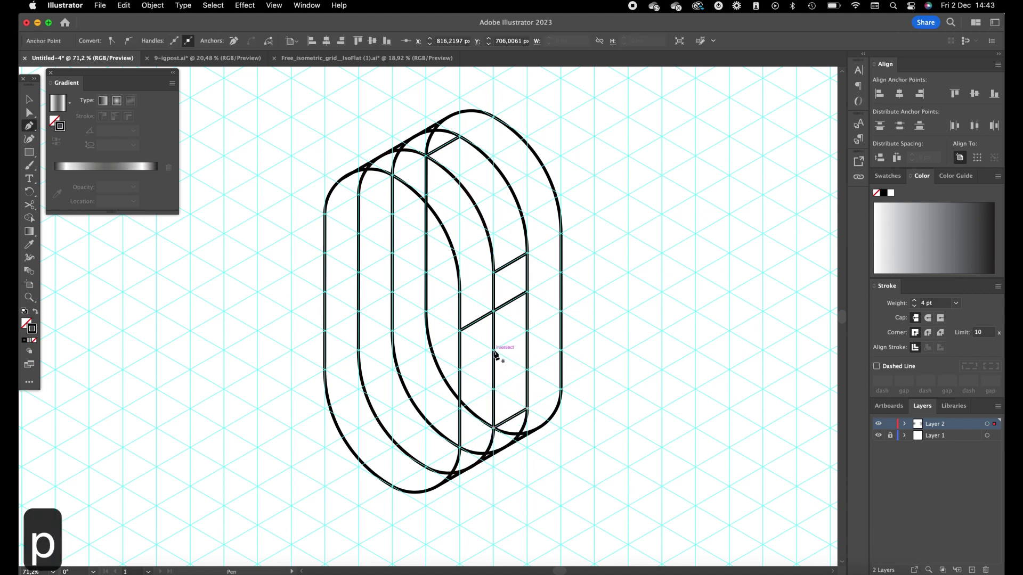
left_click(494, 351)
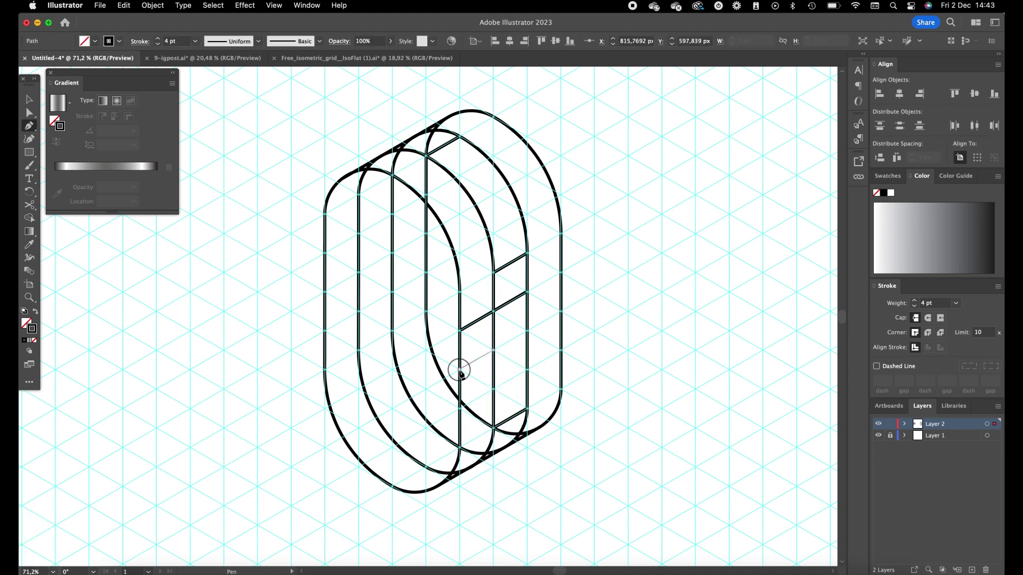
left_click(460, 369)
key("super+z")
left_click(459, 370)
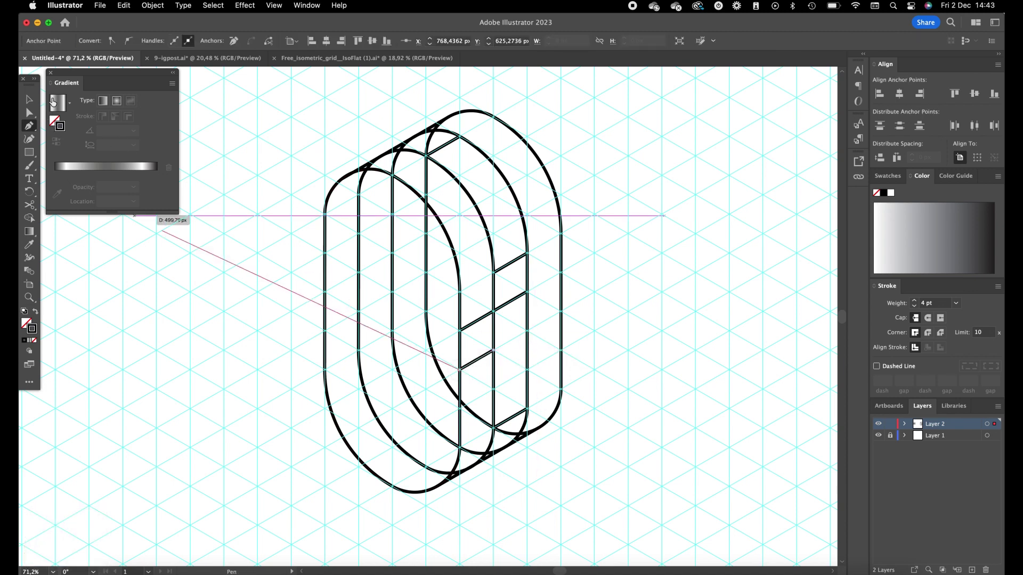
Step: Select all the artwork and merge the right-hand and lower regions into the side face of the 9 with Shape Builder
left_click(27, 102)
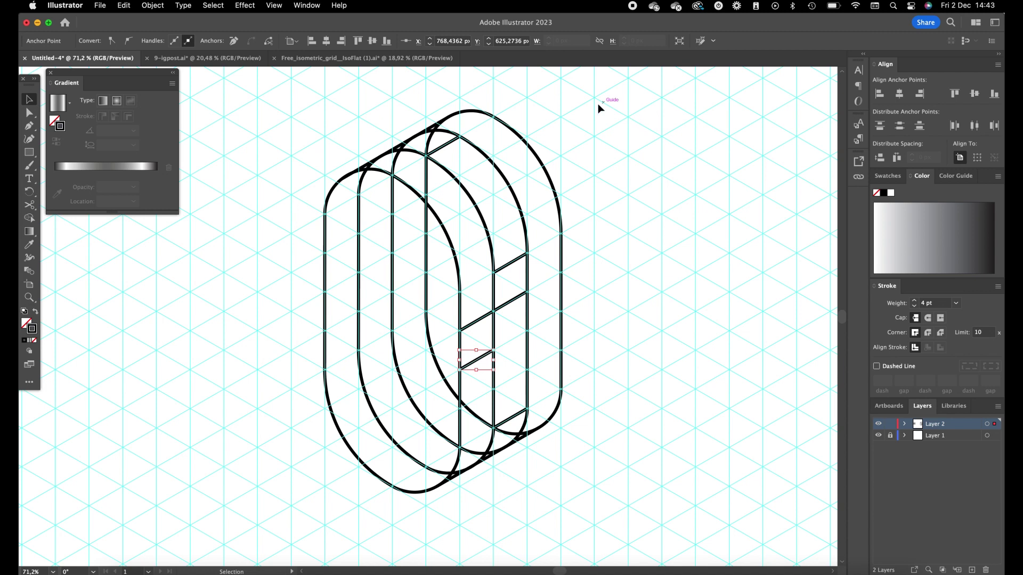
left_click_drag(591, 104, 254, 526)
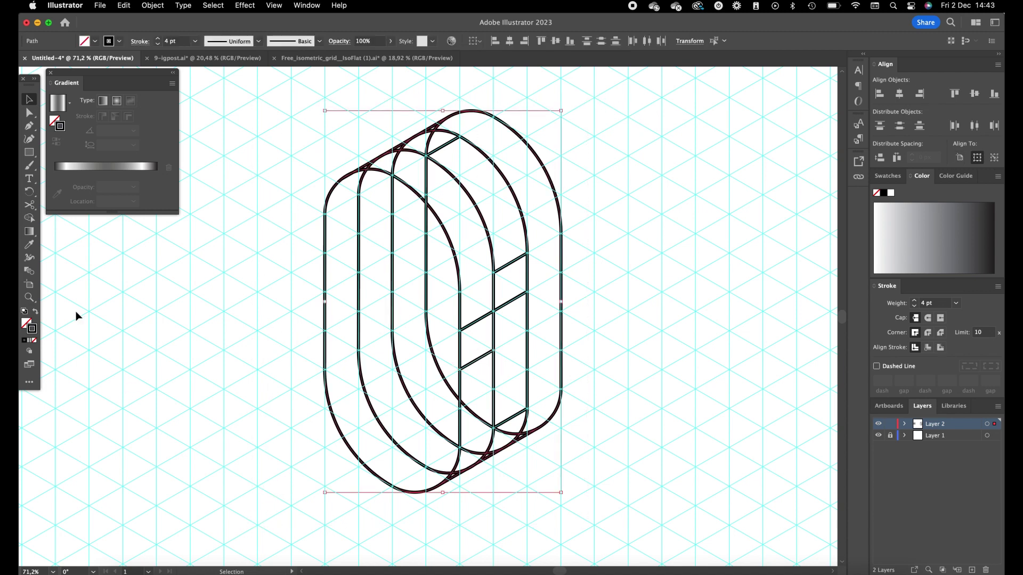
key("shift+m")
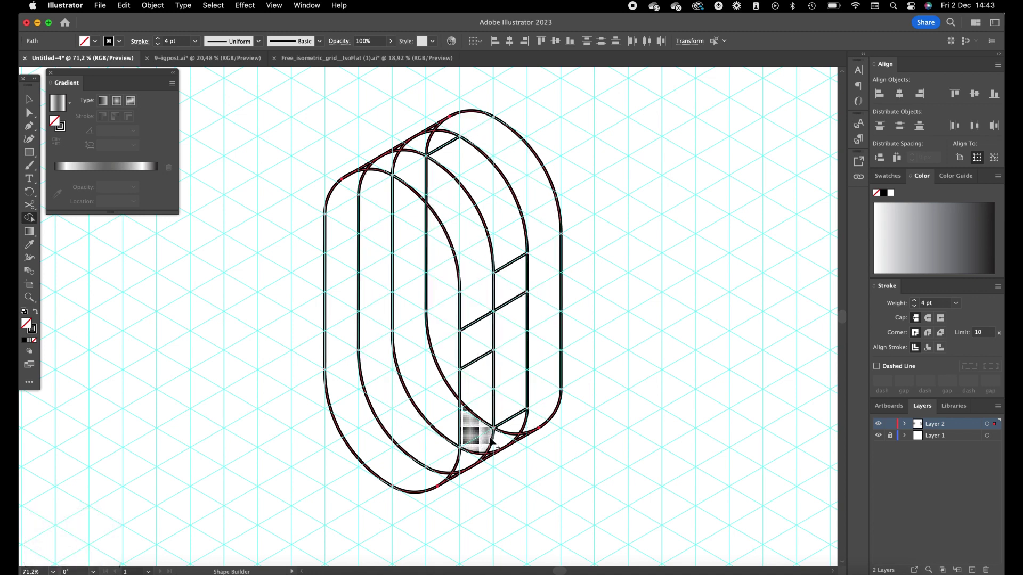
left_click(535, 431)
mouse_move(519, 438)
left_mouse_down()
mouse_move(452, 480)
mouse_move(482, 443)
mouse_move(514, 439)
mouse_move(491, 459)
mouse_move(478, 448)
mouse_move(478, 382)
left_mouse_up()
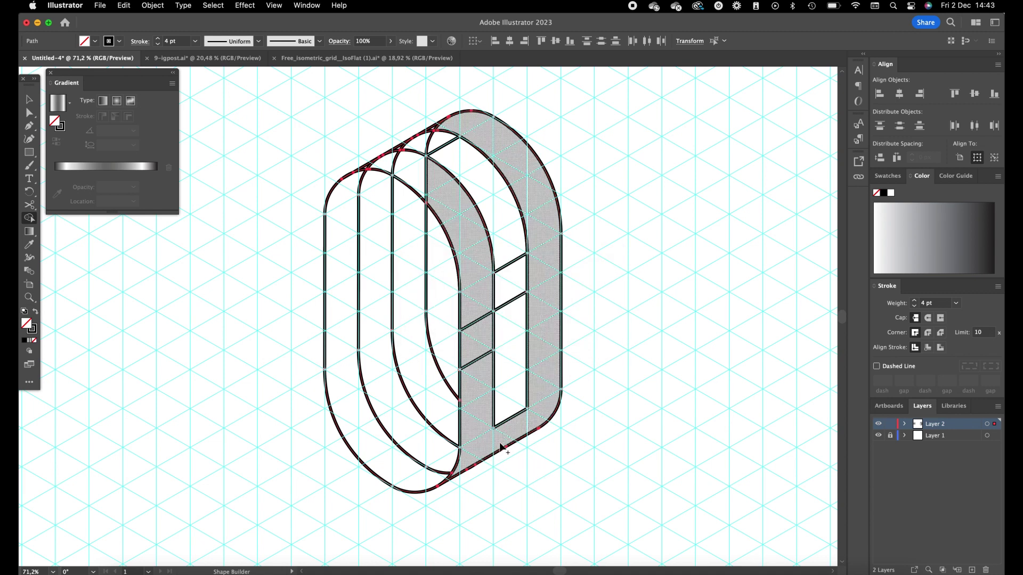
Step: Extend both ends of the short diagonal between the second and frontmost capsules slightly so they cross the vertical edges
left_click(29, 114)
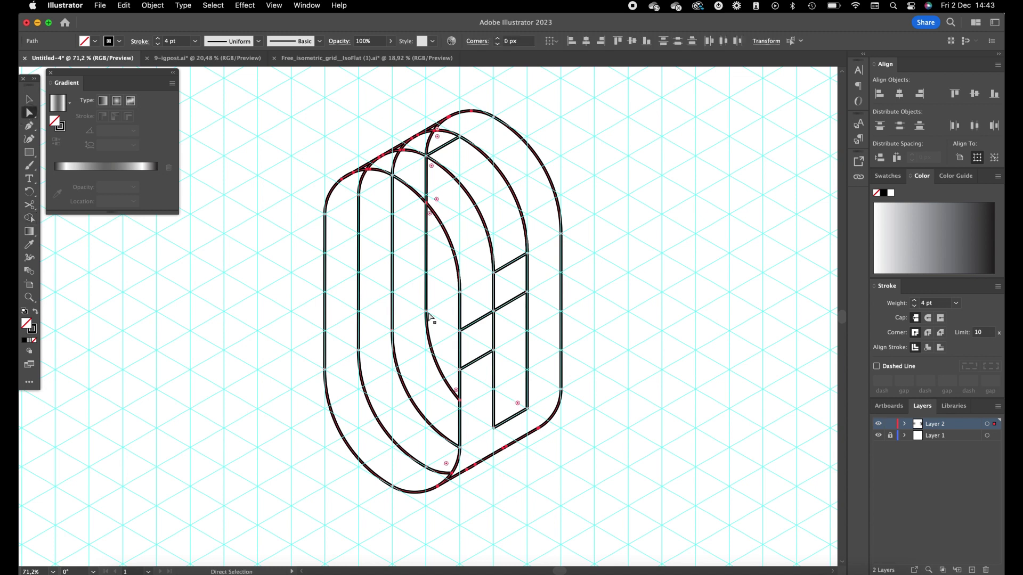
left_click(492, 351)
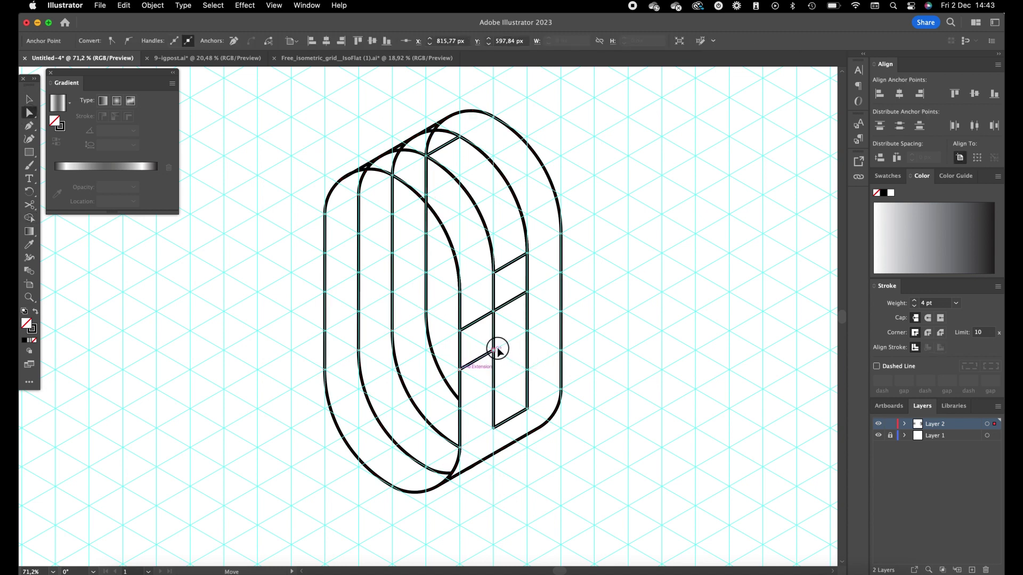
key("z")
left_click(496, 352)
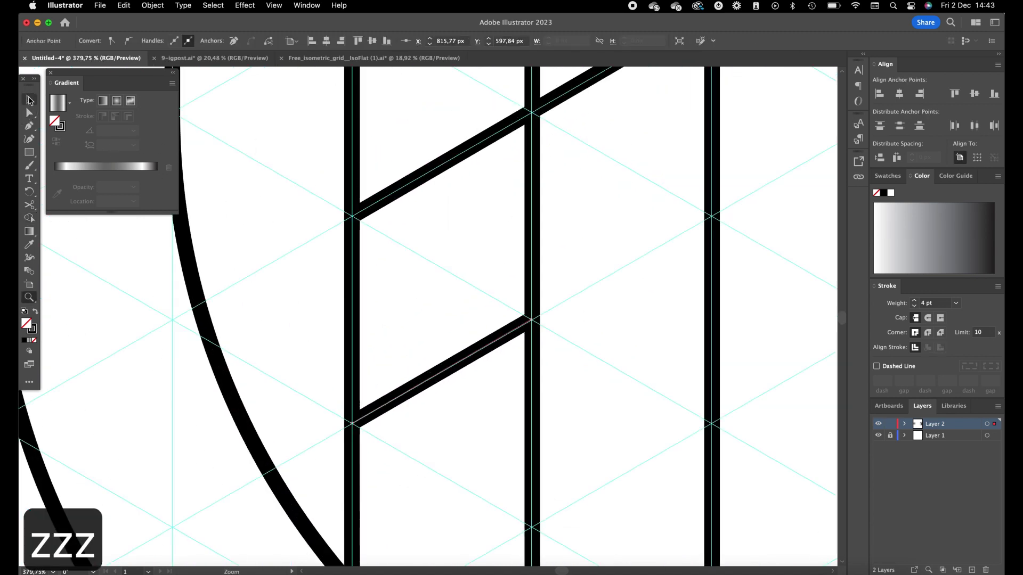
left_click(29, 114)
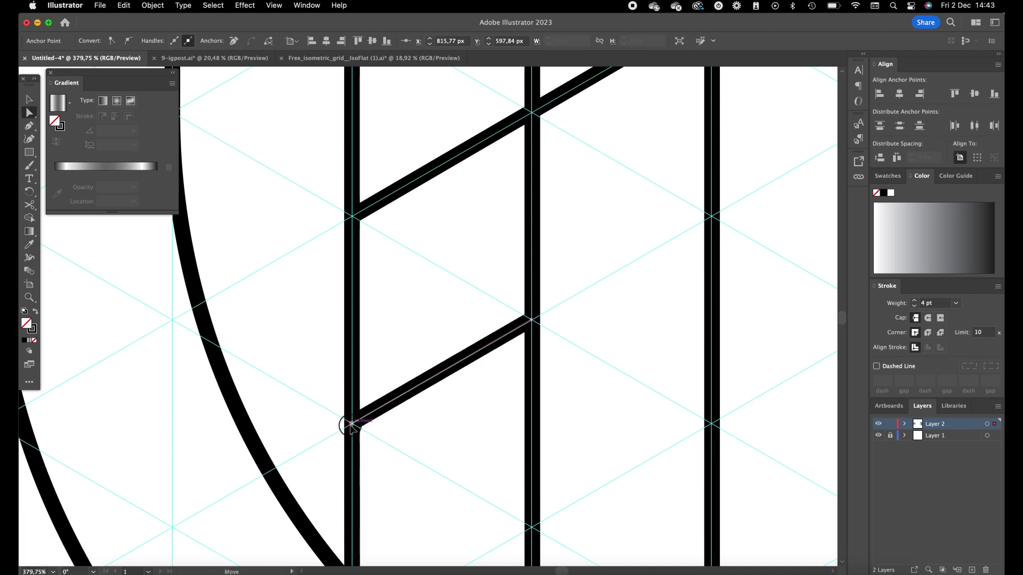
left_click_drag(351, 425, 349, 425)
left_click_drag(532, 320, 539, 319)
Step: Select all the artwork and merge the right side, middle bar and top regions into one 9-shaped side face with Shape Builder
key("z")
left_click_drag(692, 258, 460, 419)
key("space")
mouse_move(582, 279)
left_mouse_down()
mouse_move(462, 361)
mouse_move(438, 361)
left_mouse_up()
key("z")
key("v")
mouse_move(301, 115)
left_mouse_down()
mouse_move(507, 350)
mouse_move(616, 516)
left_mouse_up()
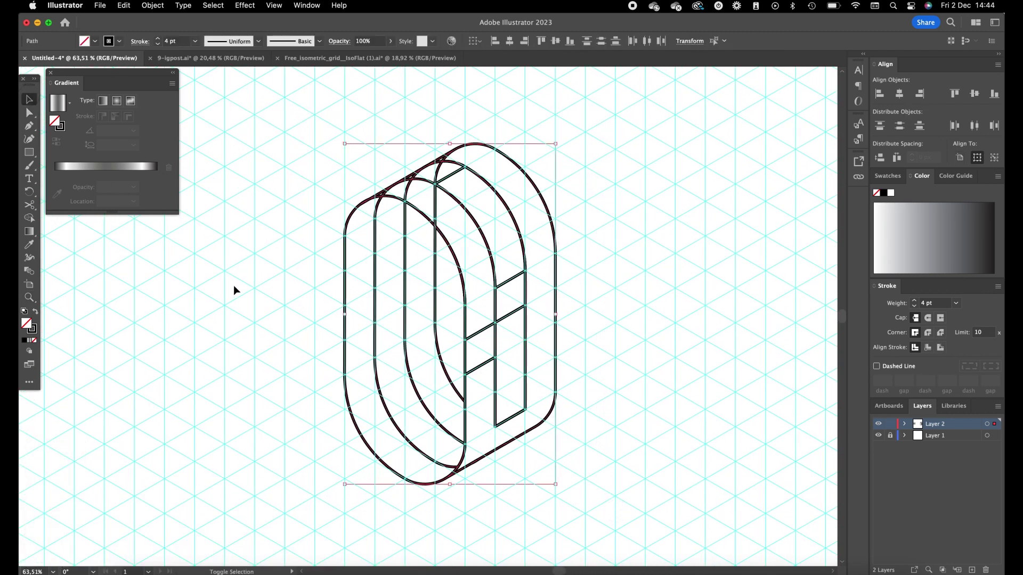
key("shift+m")
mouse_move(532, 437)
left_mouse_down()
mouse_move(505, 434)
mouse_move(542, 398)
mouse_move(538, 291)
mouse_move(486, 309)
mouse_move(447, 223)
mouse_move(407, 197)
mouse_move(376, 195)
left_mouse_up()
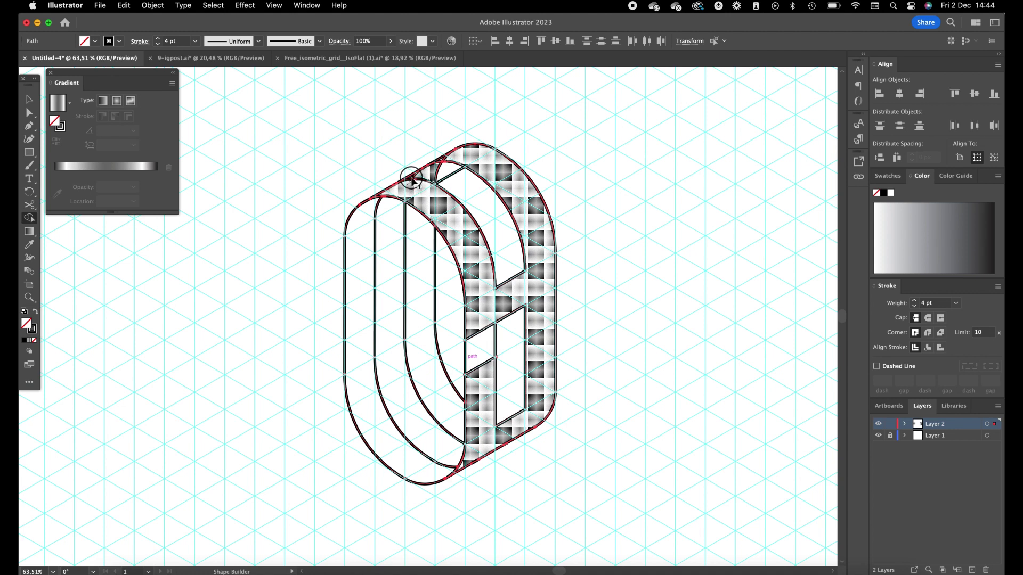
left_click(438, 165)
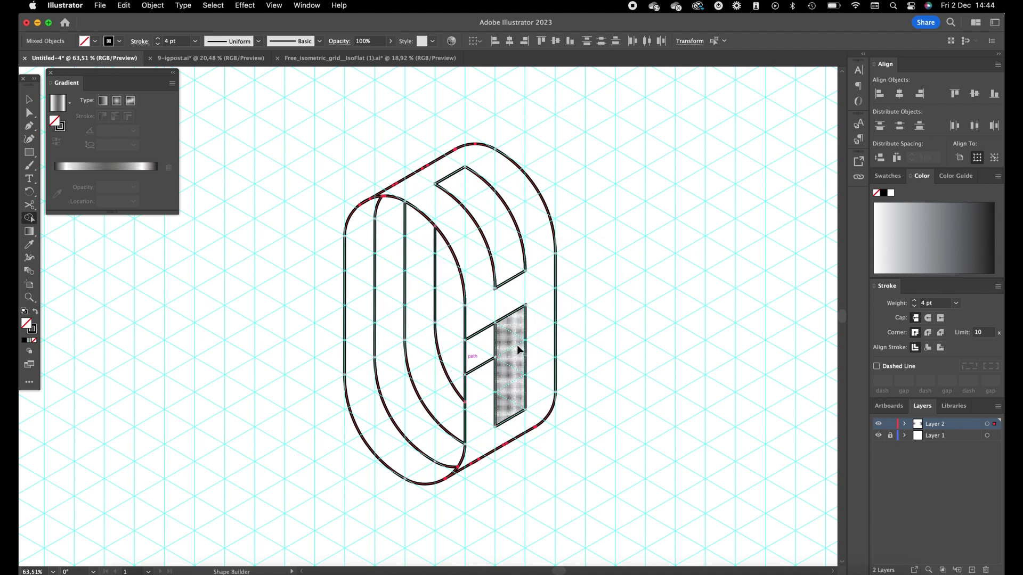
left_click(34, 100)
left_click(694, 146)
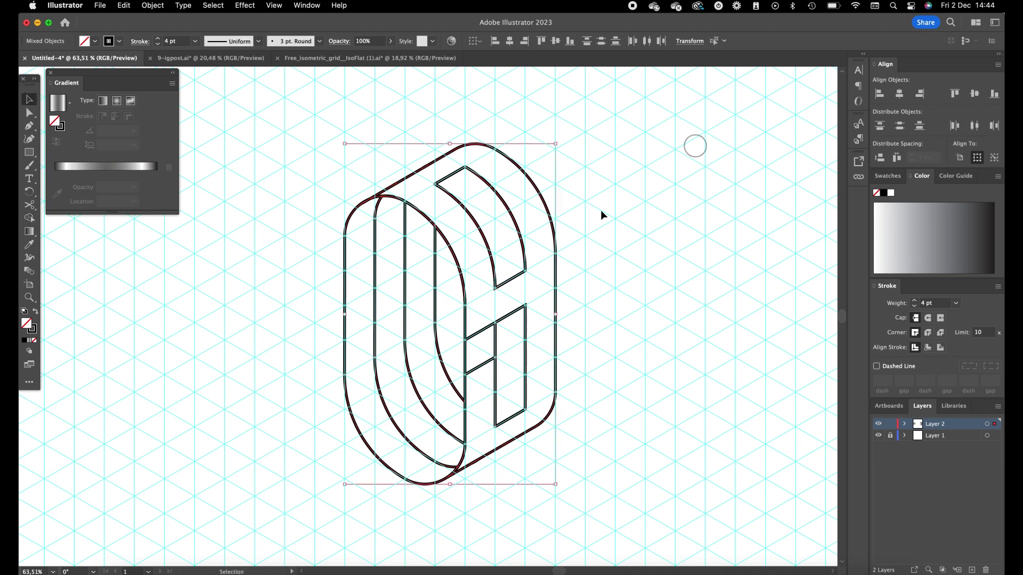
Step: Isolate the merged 9 face by cutting it, deleting the remaining artwork and pasting it back, positioned on the isometric grid
left_click(555, 237)
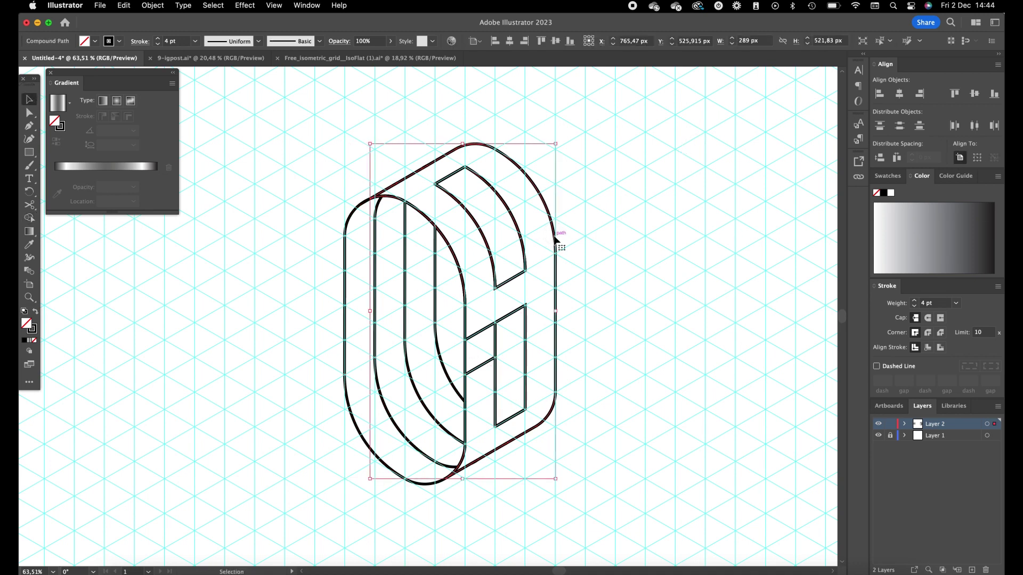
key("super+x")
left_click_drag(592, 123, 264, 518)
left_click_drag(447, 318, 441, 399)
key("BackSpace")
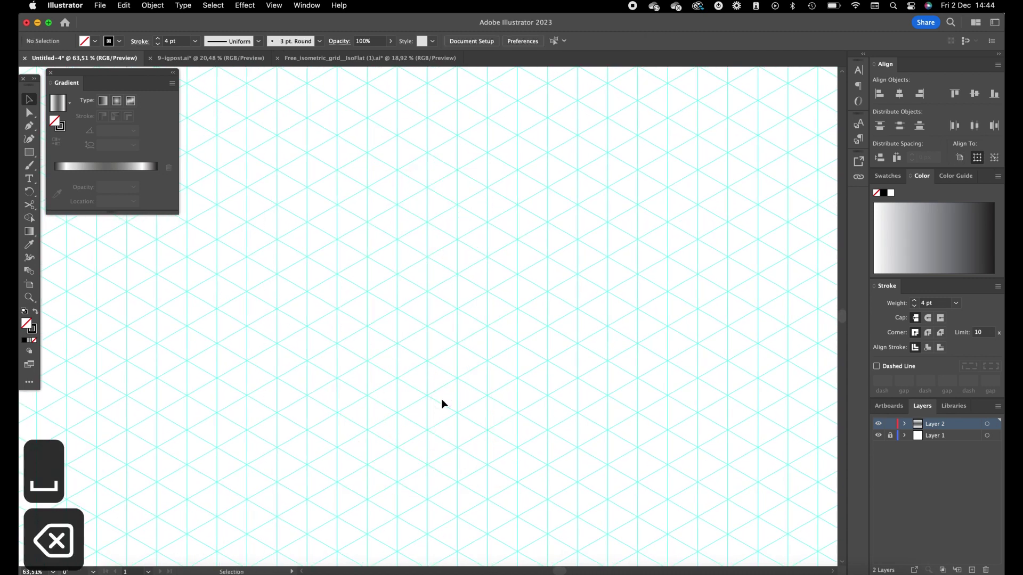
key("super+v")
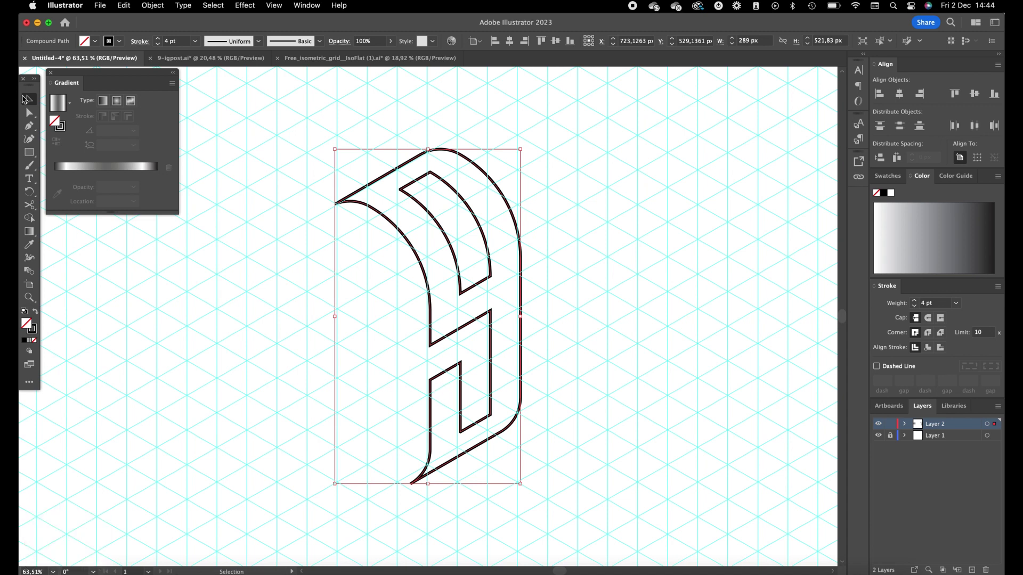
left_click_drag(485, 166, 500, 195)
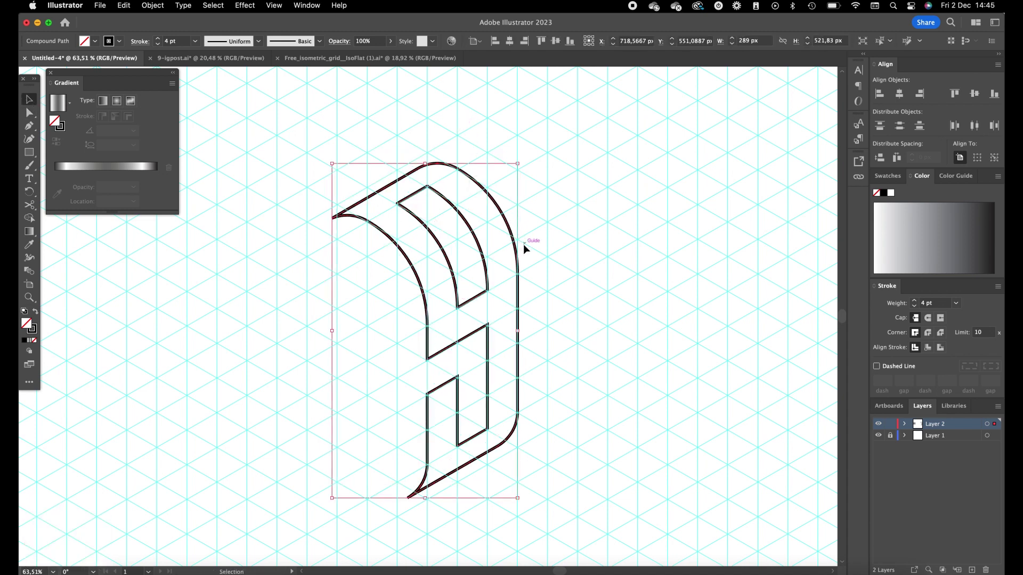
Step: Paste a second copy of the 9 face, rotate it 180° and place it as the opposite face forming the 6
key("super+v")
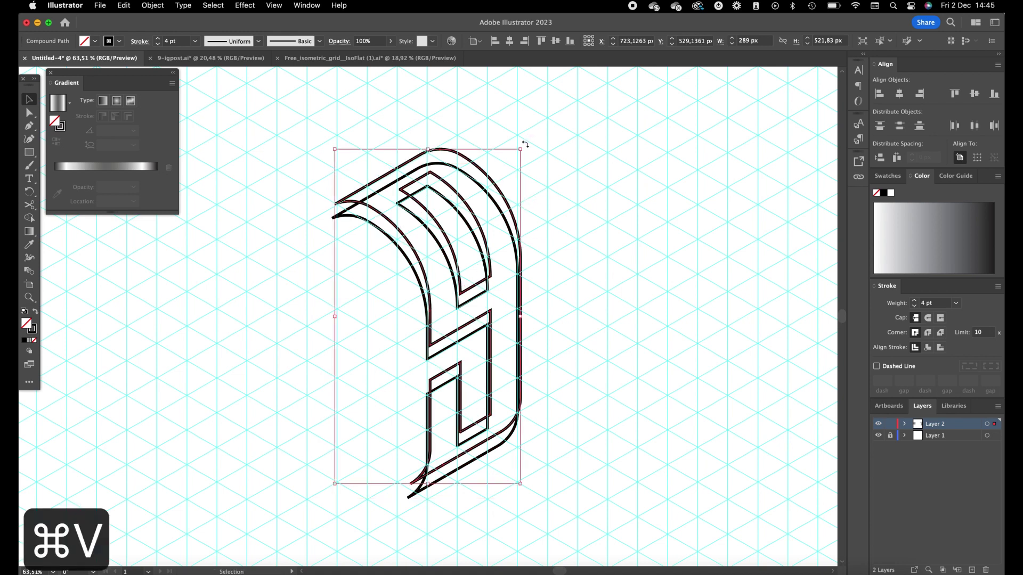
left_click_drag(525, 144, 353, 456)
left_click_drag(382, 353, 354, 373)
Step: Fine-align the rotated face with the upper edge of the original face in outline view, then return to preview
key("z")
left_click_drag(297, 226, 576, 83)
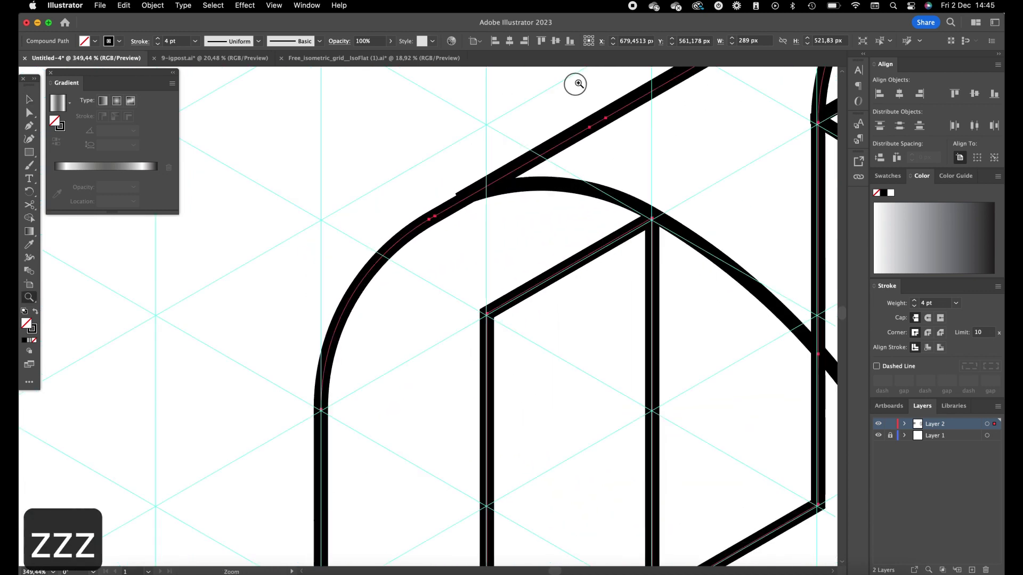
key("z")
left_click(29, 103)
key("super+y")
left_click_drag(413, 168, 381, 201)
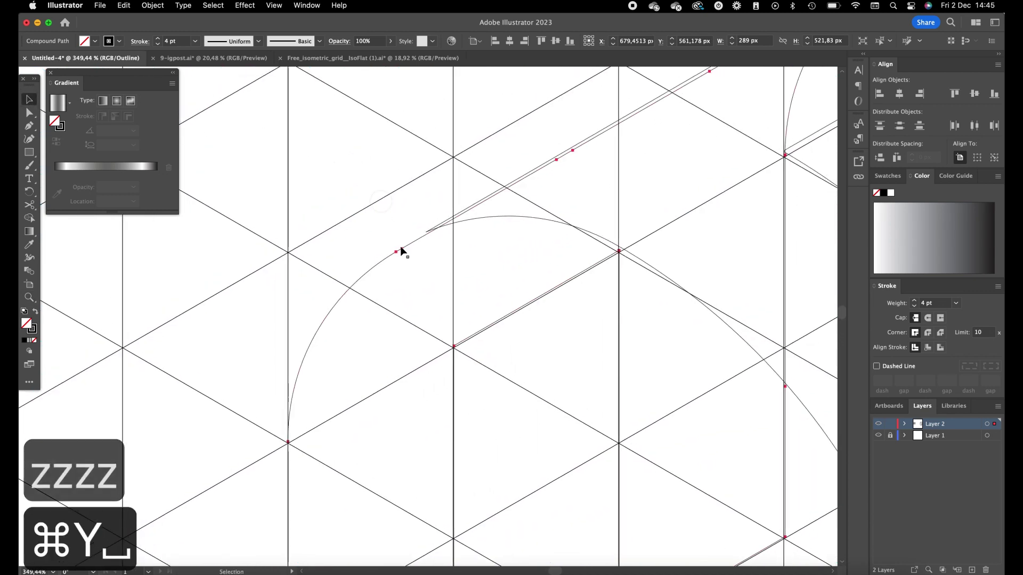
mouse_move(418, 239)
left_mouse_down()
mouse_move(418, 260)
mouse_move(418, 241)
left_mouse_up()
key("z")
left_click_drag(621, 194, 539, 249)
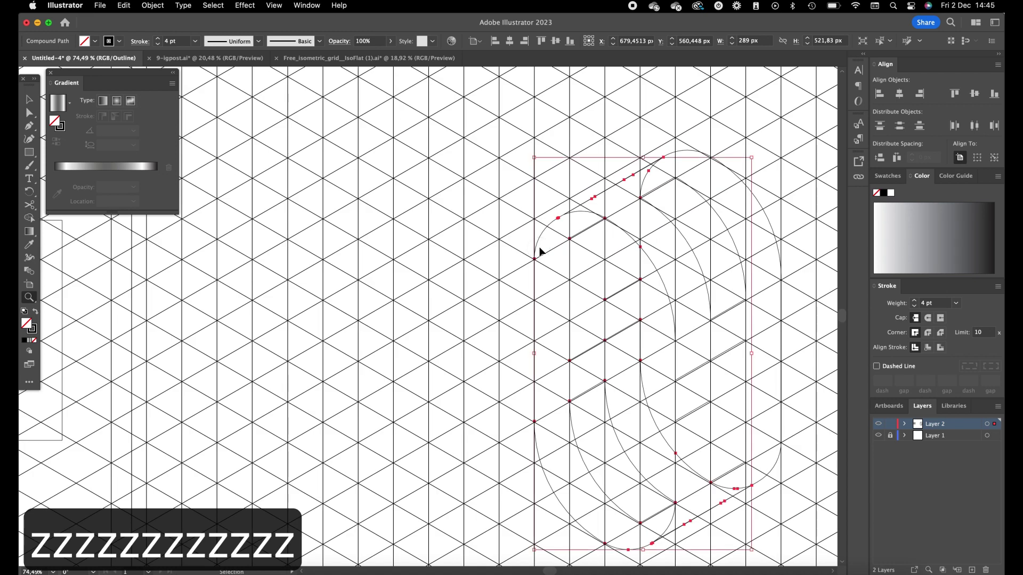
key("super+y")
Step: Apply the metallic gradient from the sample square to the original 9 face with the Eyedropper
key("space")
left_click_drag(715, 235, 384, 183)
key("space")
left_click_drag(181, 187, 301, 214)
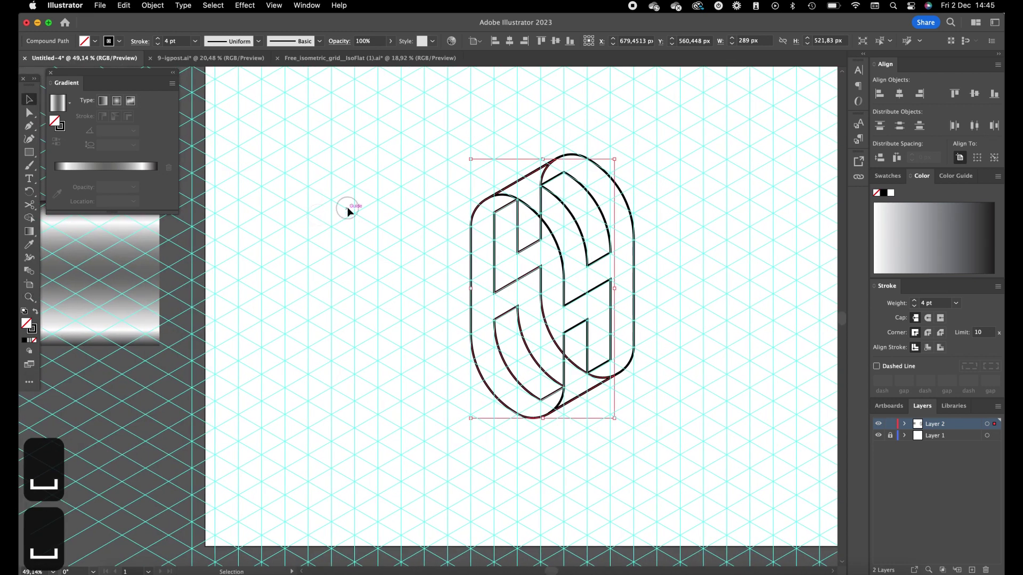
left_click(347, 209)
key("space")
left_click_drag(210, 263, 239, 270)
key("space")
left_click(293, 187)
key("space")
left_click_drag(313, 193, 320, 247)
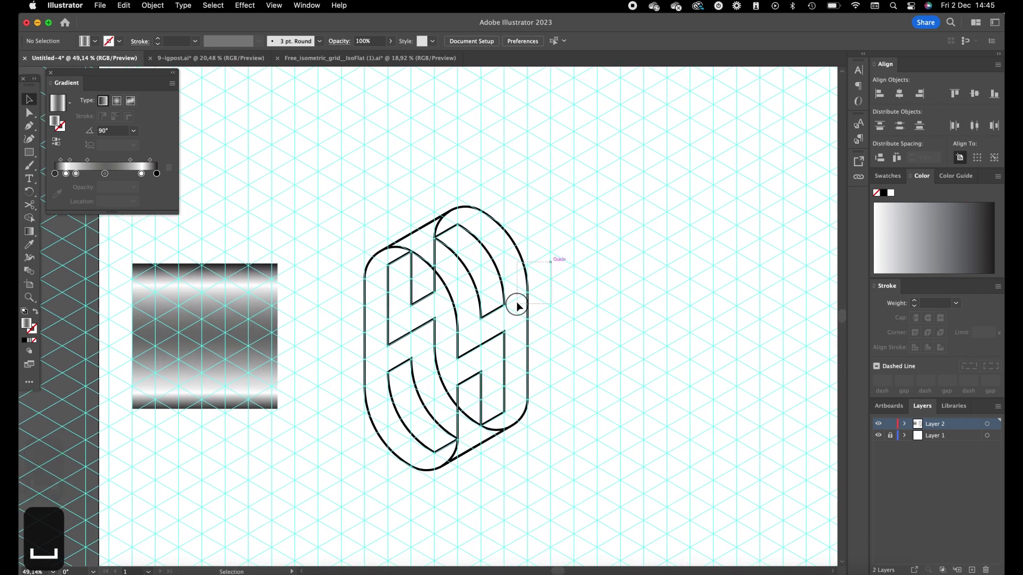
left_click(461, 320)
key("i")
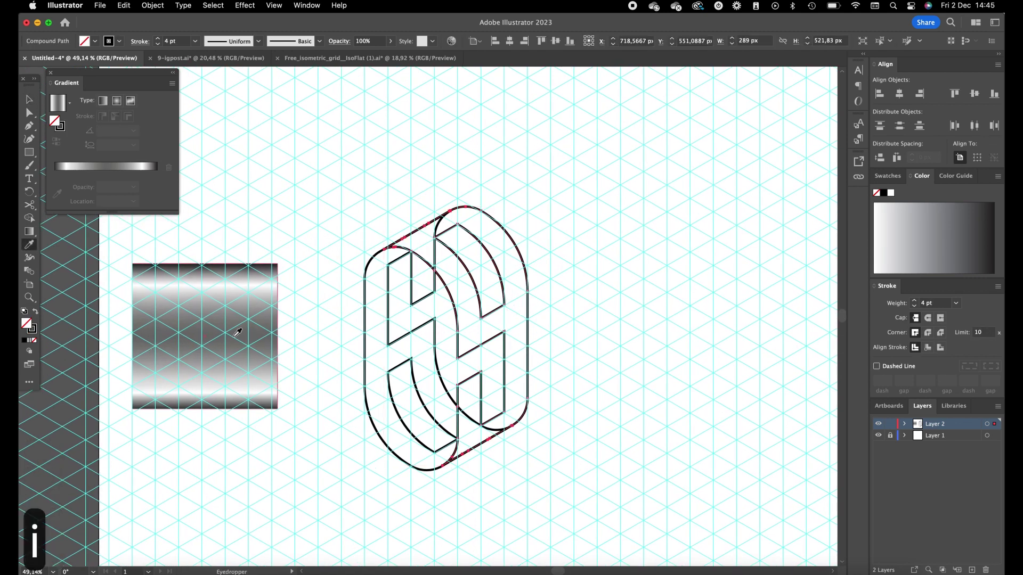
left_click(238, 329)
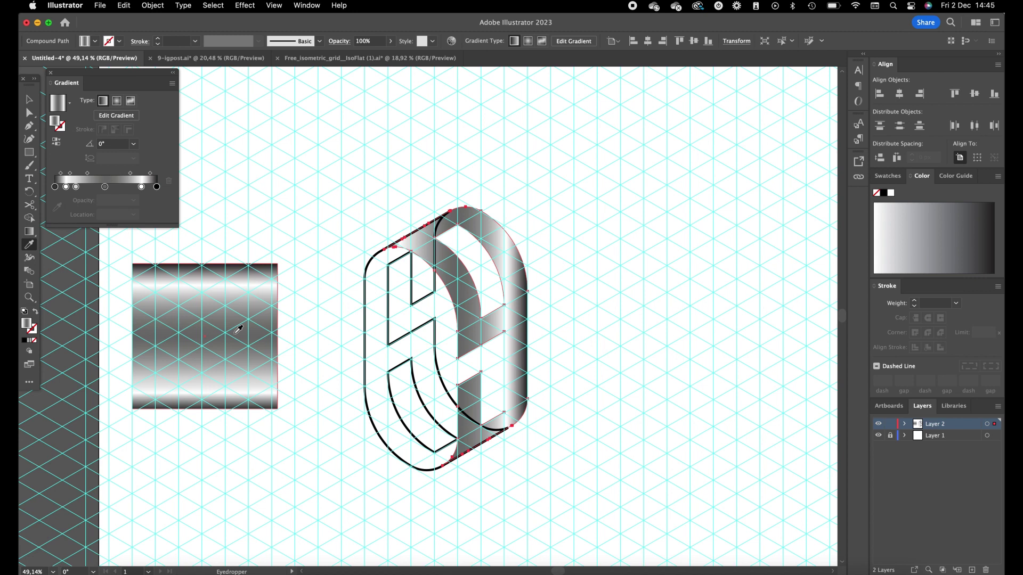
Step: Set the 9 face's gradient angle to -60° and deselect the shape
left_click(115, 145)
key("shift+Down")
key("shift+Down")
key("shift+Down")
key("shift+Down")
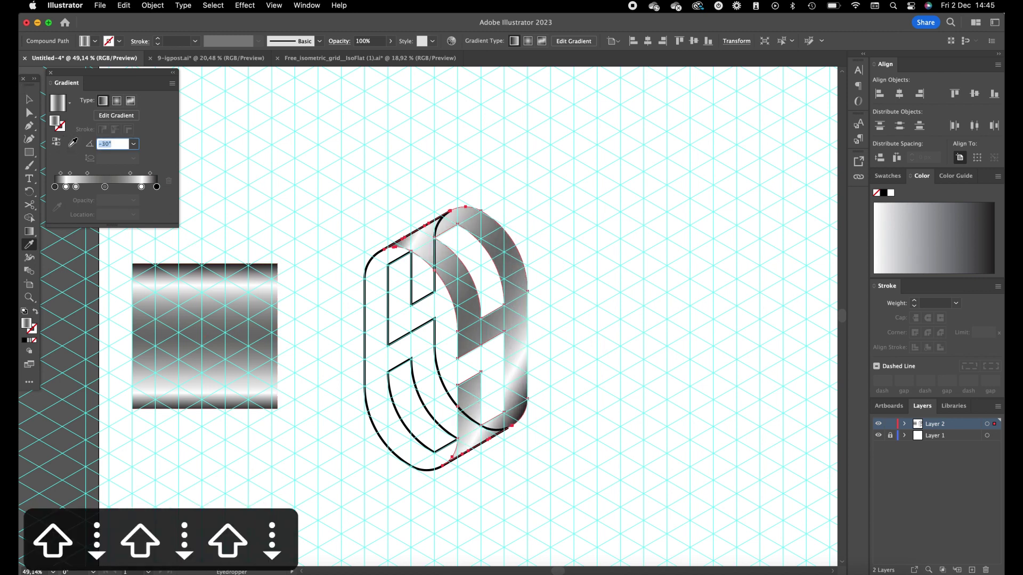
key("shift+Down")
key("shift+Down")
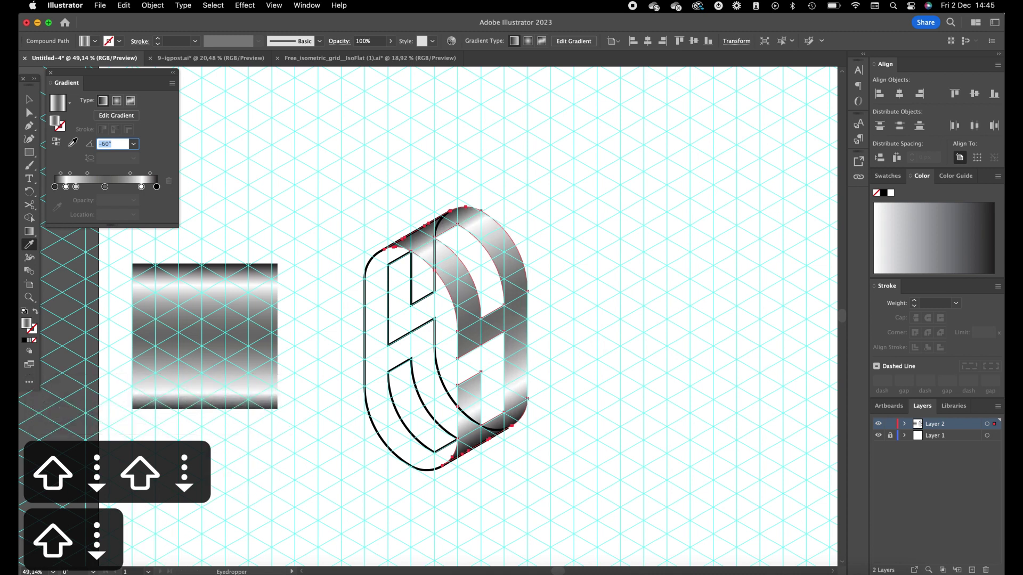
key("v")
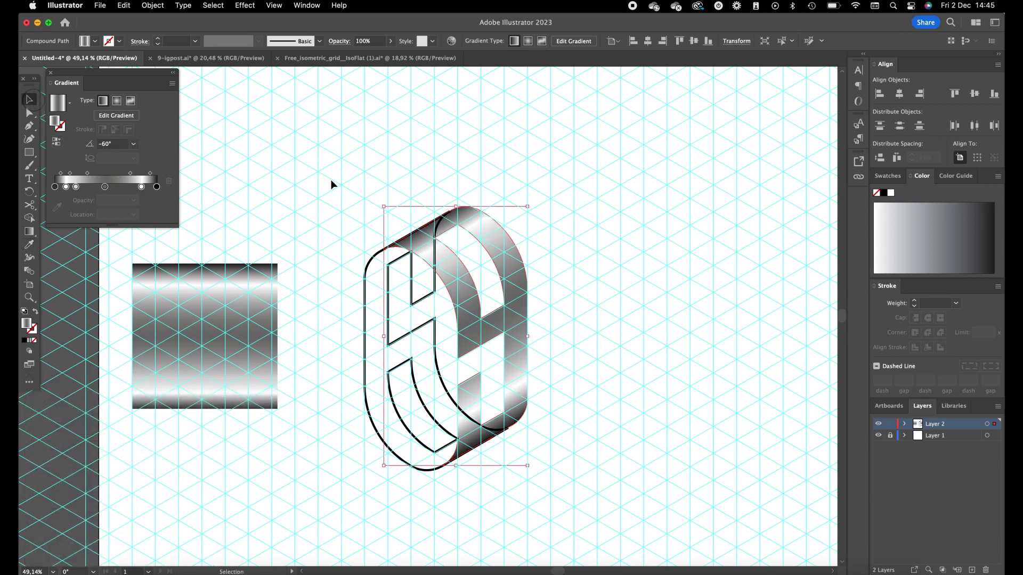
left_click(538, 326)
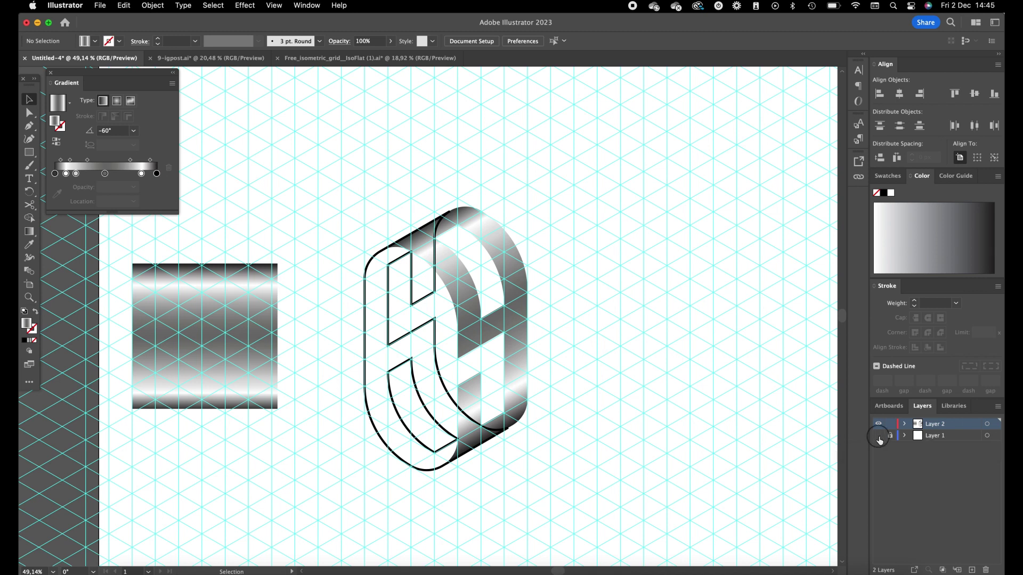
Step: Hide the isometric grid layer and send the outlined 6 face behind the gradient face
left_click(878, 436)
left_click(426, 299)
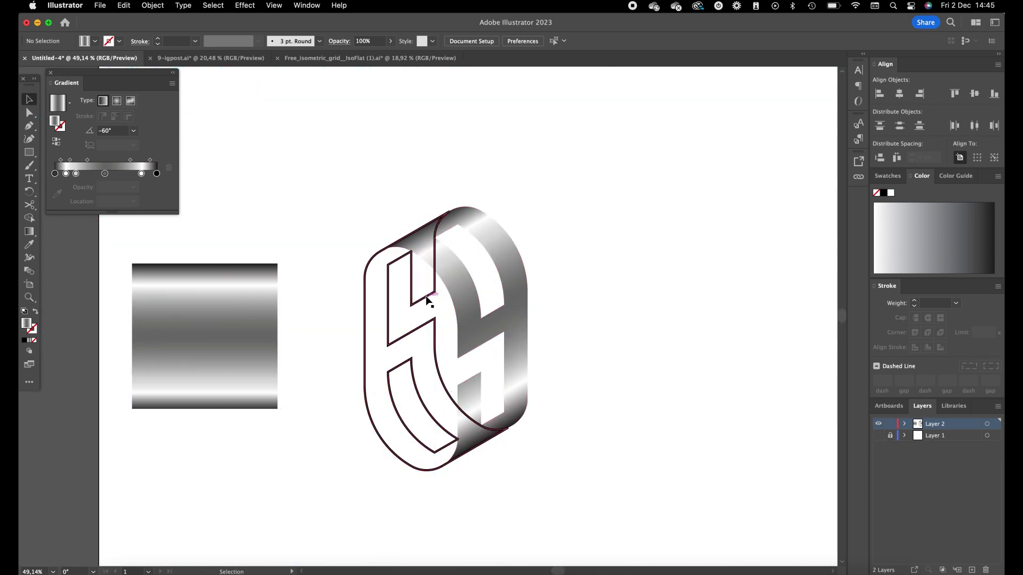
key("shift+super+bracketleft")
left_click(557, 286)
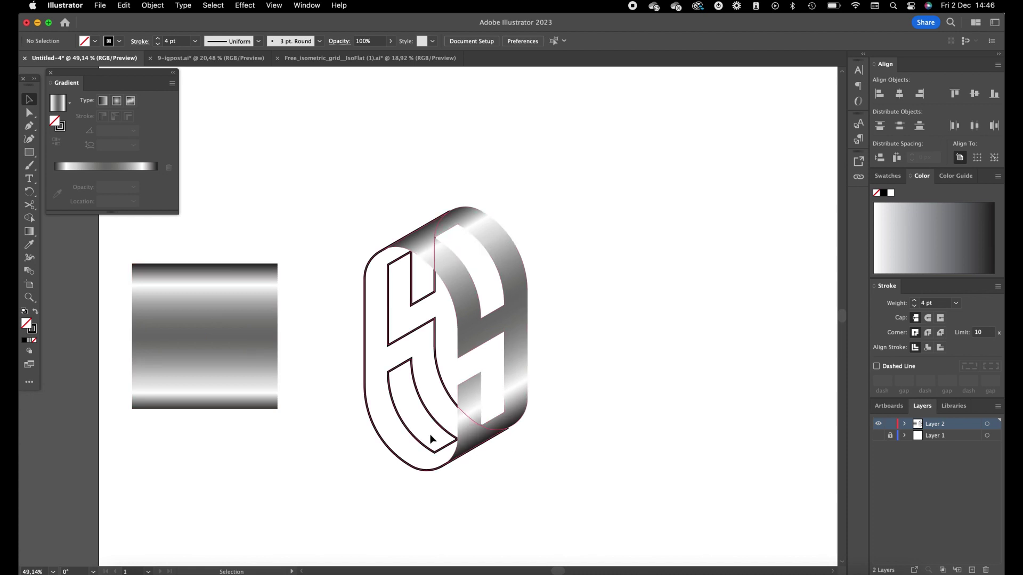
Step: Fill the rear 6 face with dark grey 3a3a3a and remove its stroke
left_click_drag(359, 475, 370, 420)
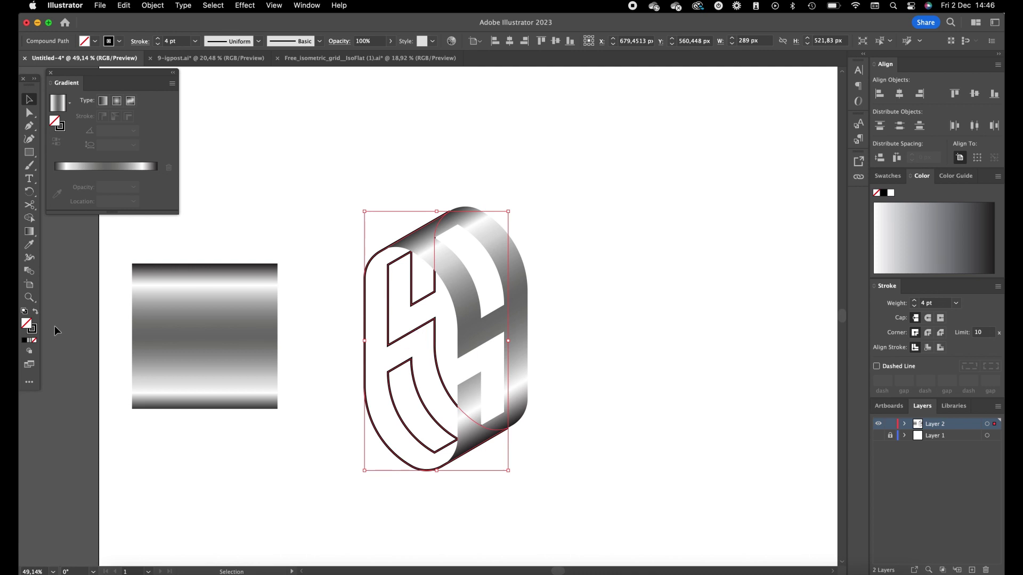
double_click(25, 326)
left_click_drag(429, 336, 349, 336)
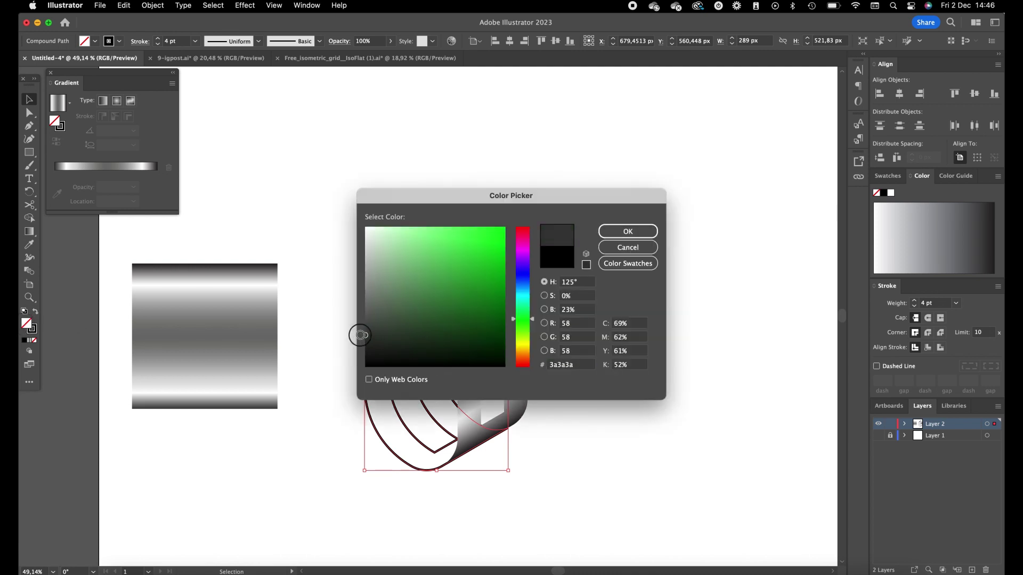
left_click(628, 232)
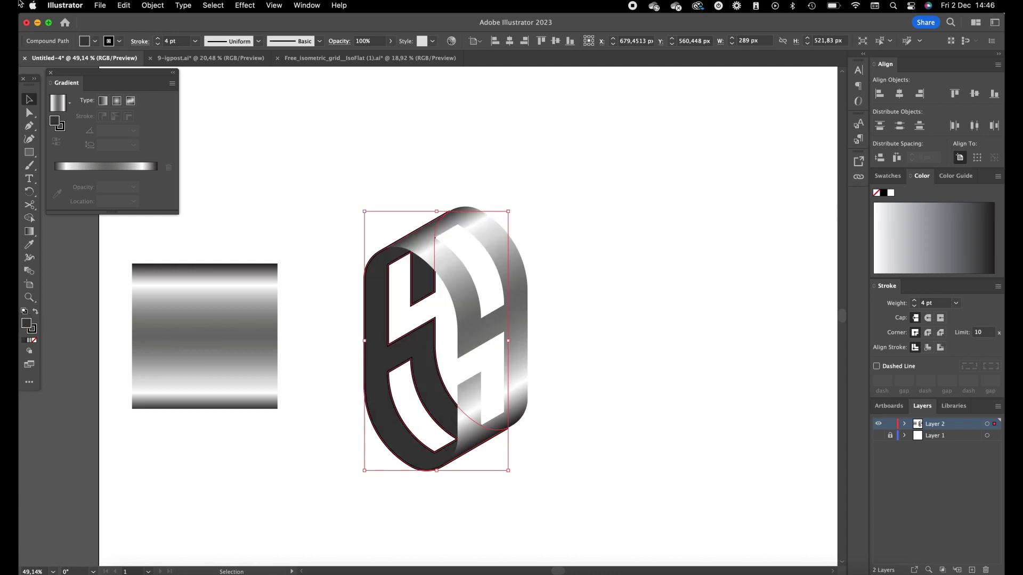
left_click(35, 341)
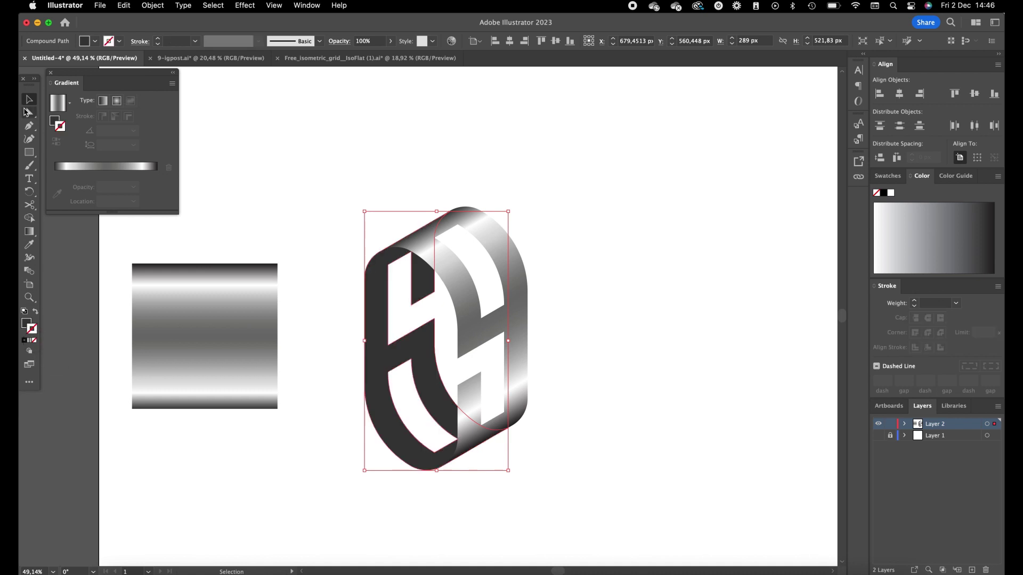
Step: Move the gradient sample square off the artboard and add a new layer below the artwork layer
left_click(746, 330)
key("z")
left_click_drag(729, 288, 564, 298)
key("space")
left_click_drag(360, 317, 320, 325)
left_click_drag(436, 311, 456, 287)
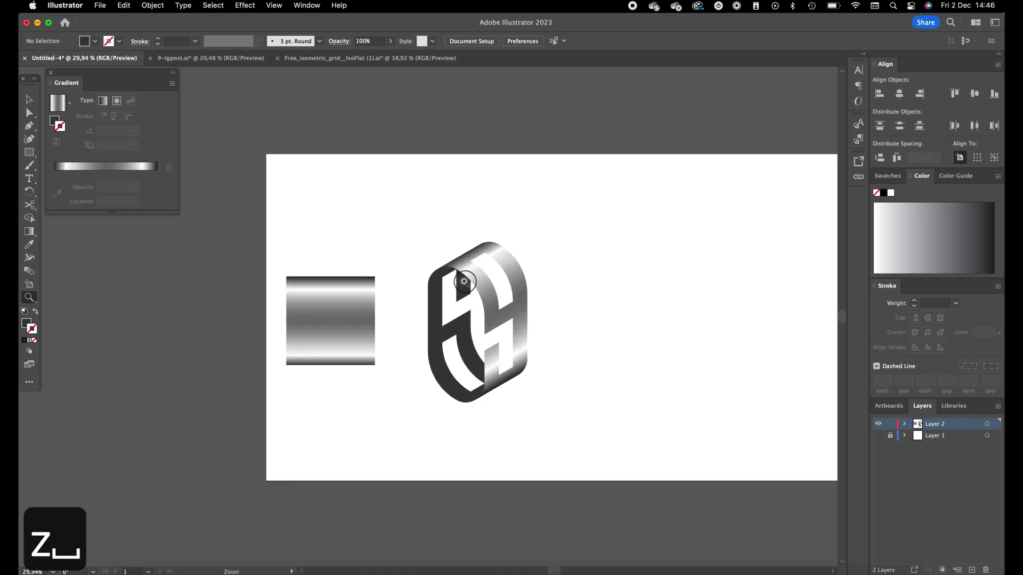
key("v")
left_click_drag(340, 315, 207, 321)
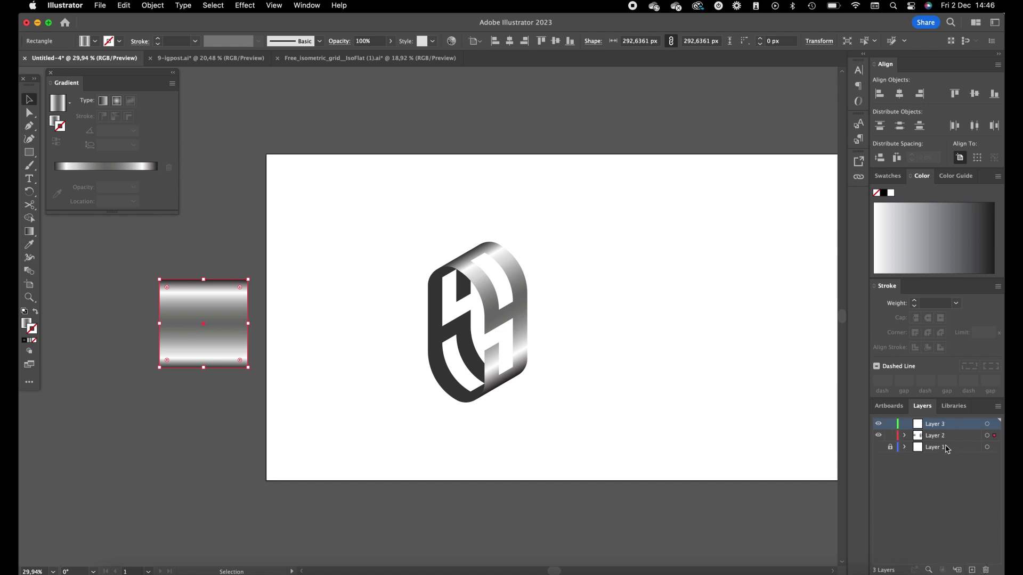
left_click(972, 570)
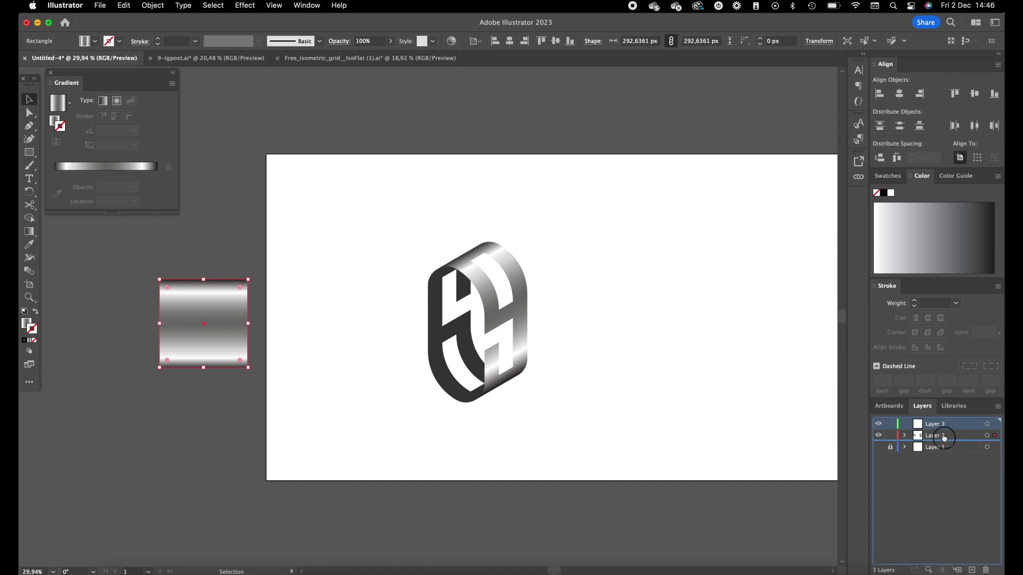
Step: Cover the artboard with a 1920 × 1080 px black rectangle and send it behind the lettering
left_click(29, 152)
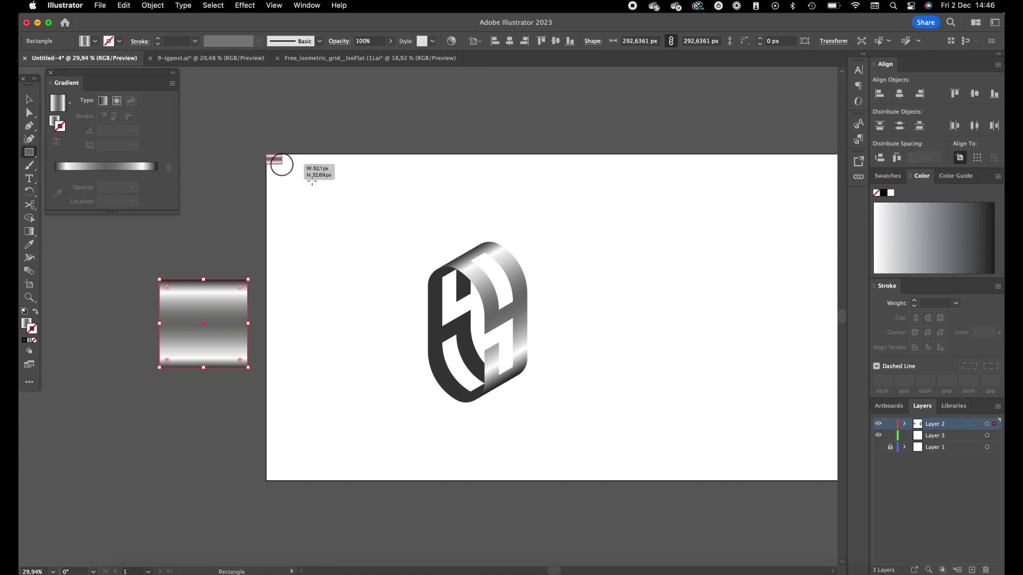
left_click_drag(266, 155, 756, 480)
double_click(26, 326)
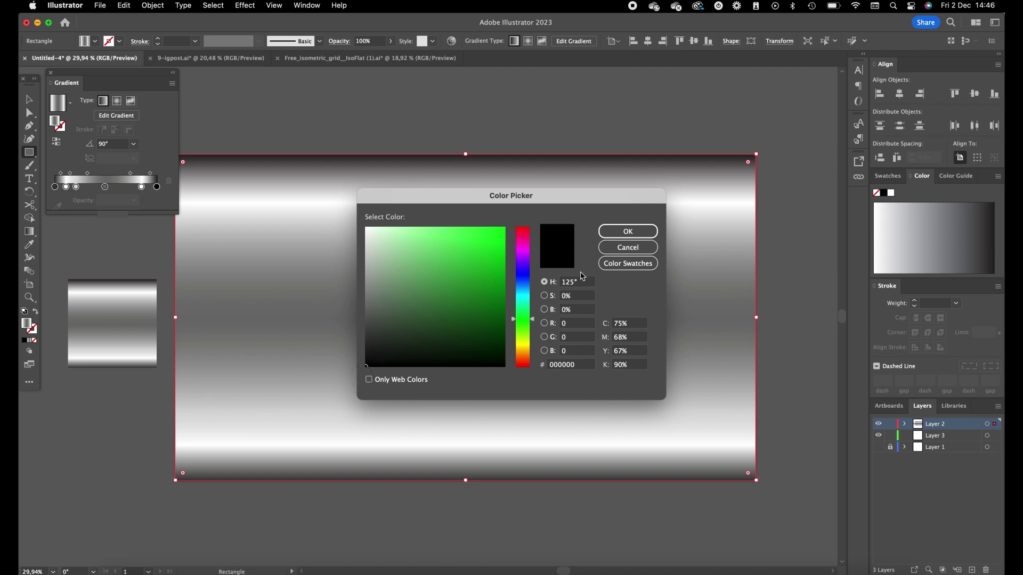
left_click(627, 231)
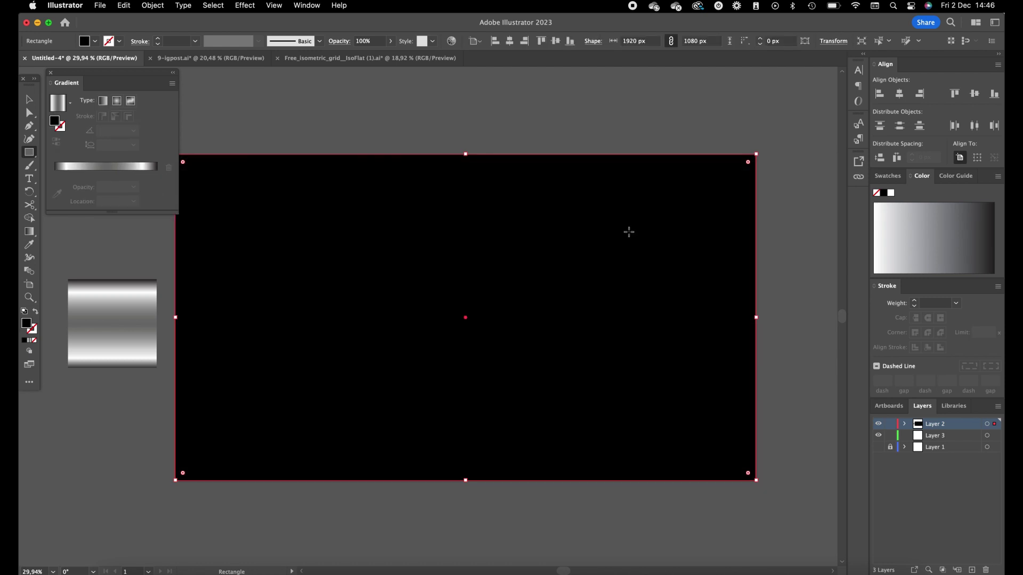
key("shift+super+bracketleft")
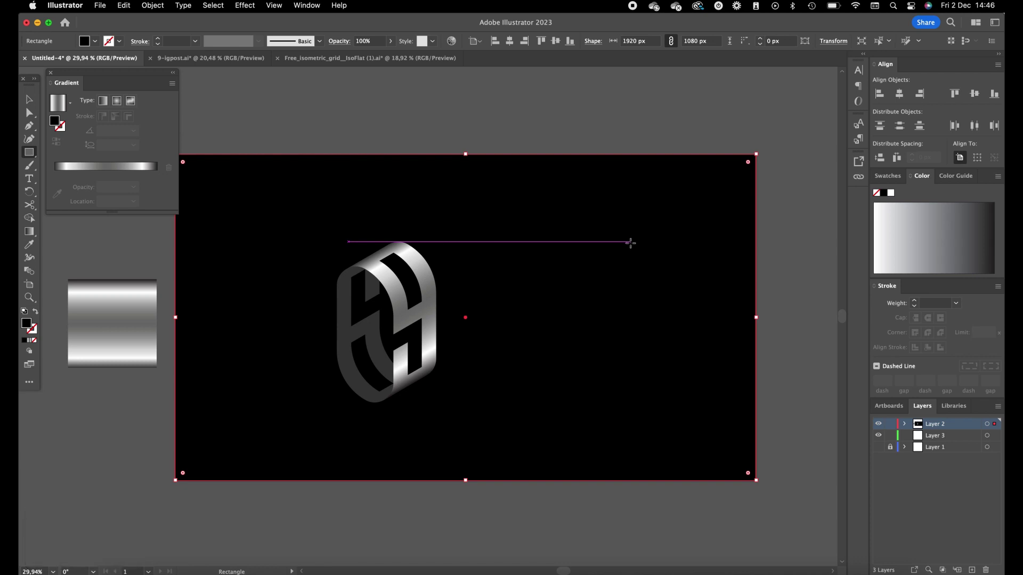
Step: Select both the gradient and the dark grey faces of the 69 lettering
key("z")
left_click_drag(455, 358, 467, 344)
left_click_drag(467, 343, 500, 343)
left_click(29, 100)
left_click_drag(399, 185, 415, 206)
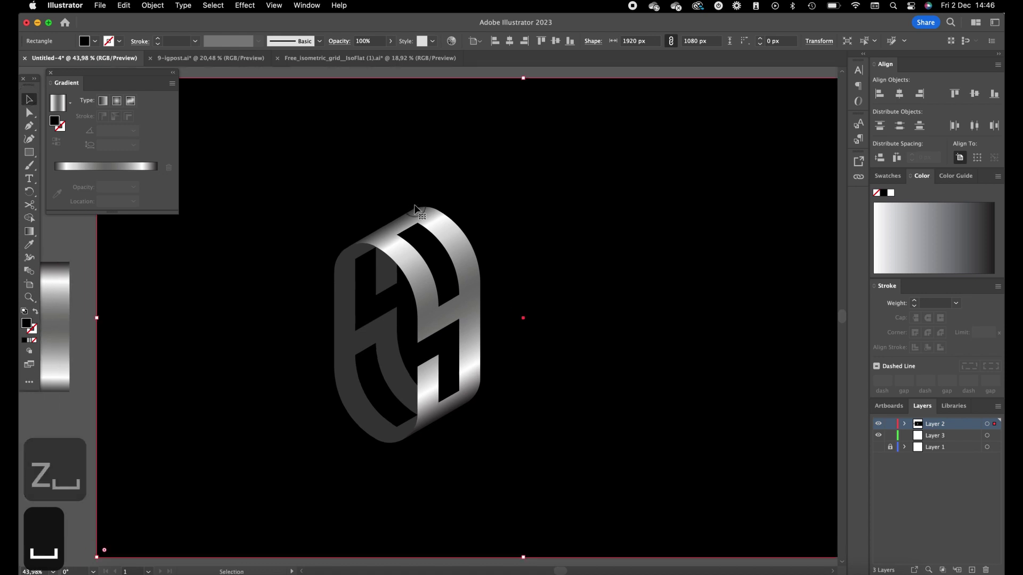
scroll(415, 209, "up", 3)
left_click_drag(289, 145, 612, 460)
key("space")
left_click_drag(478, 363, 525, 290)
key("space")
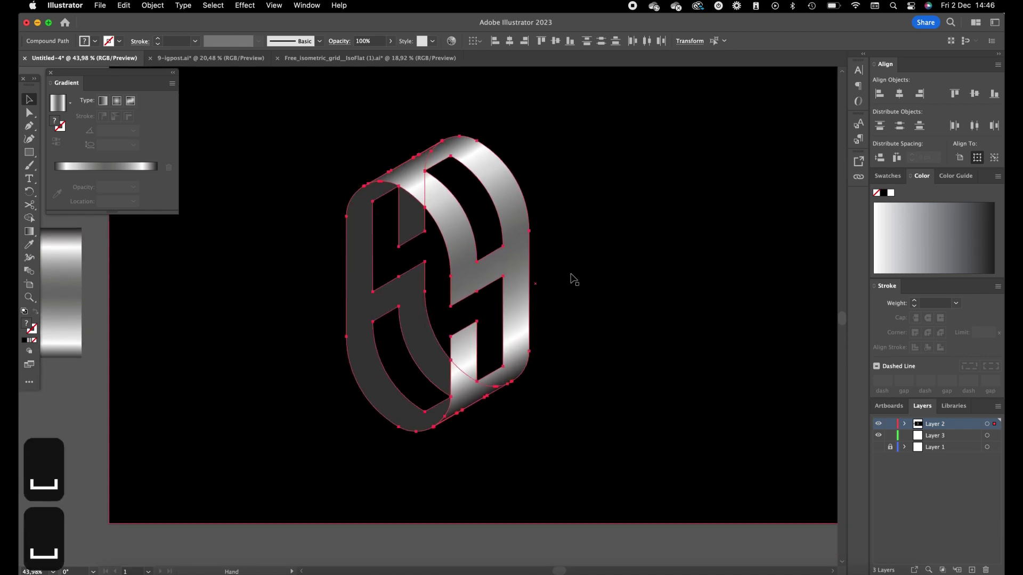
key("super+minus")
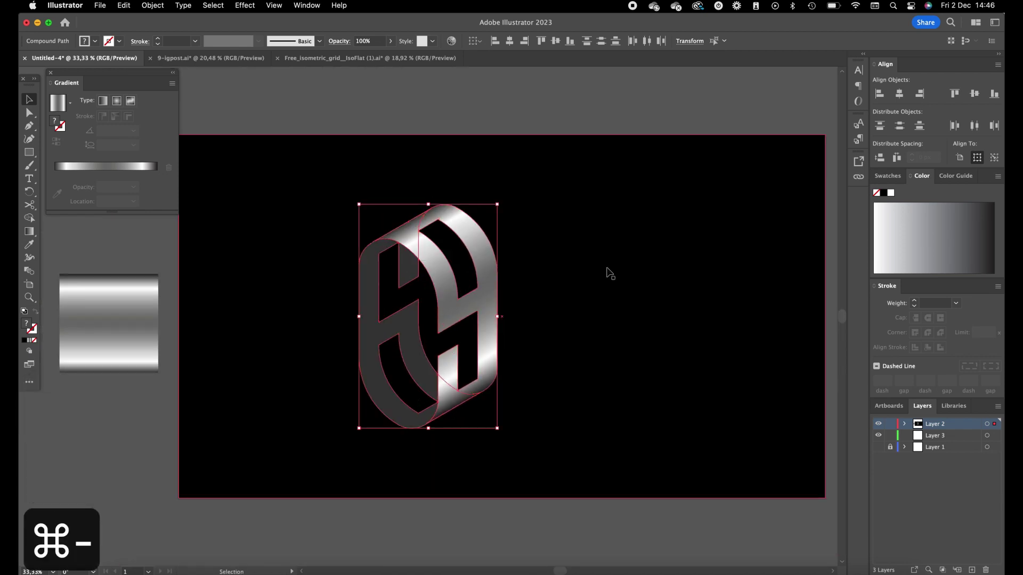